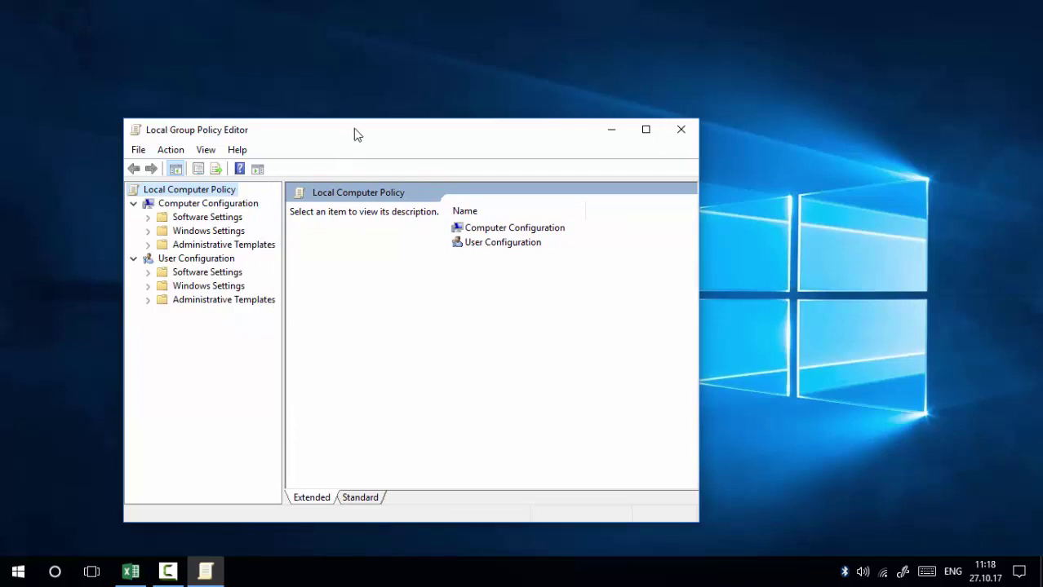
Open the Settings Page Visibility policy under Computer Configuration > Administrative Templates > Control Panel and set it to Enabled.
{"action": "left_click_drag", "start_coordinate": [354, 128], "coordinate": [412, 116]}
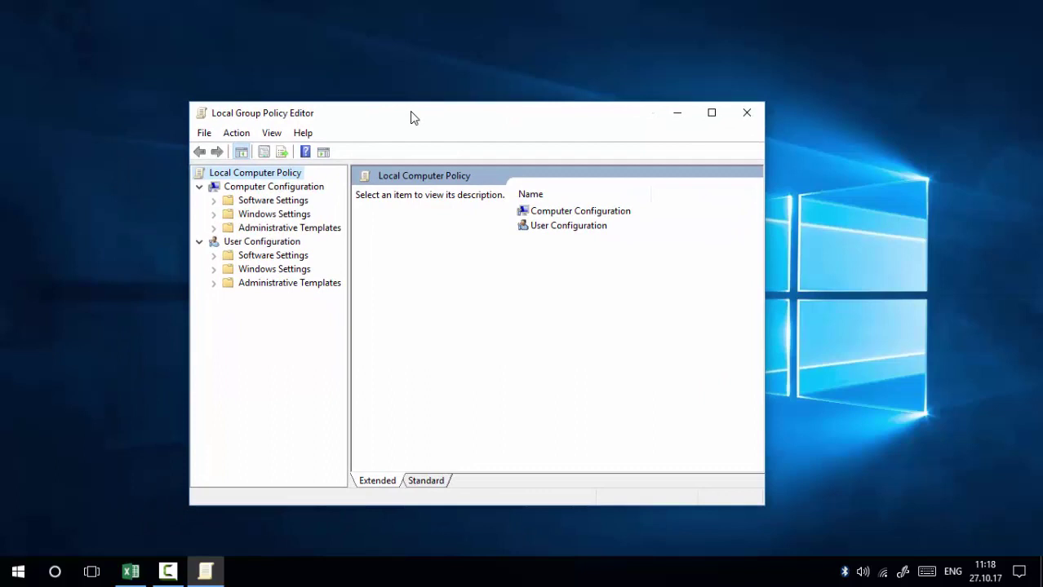
{"action": "left_click", "coordinate": [317, 188]}
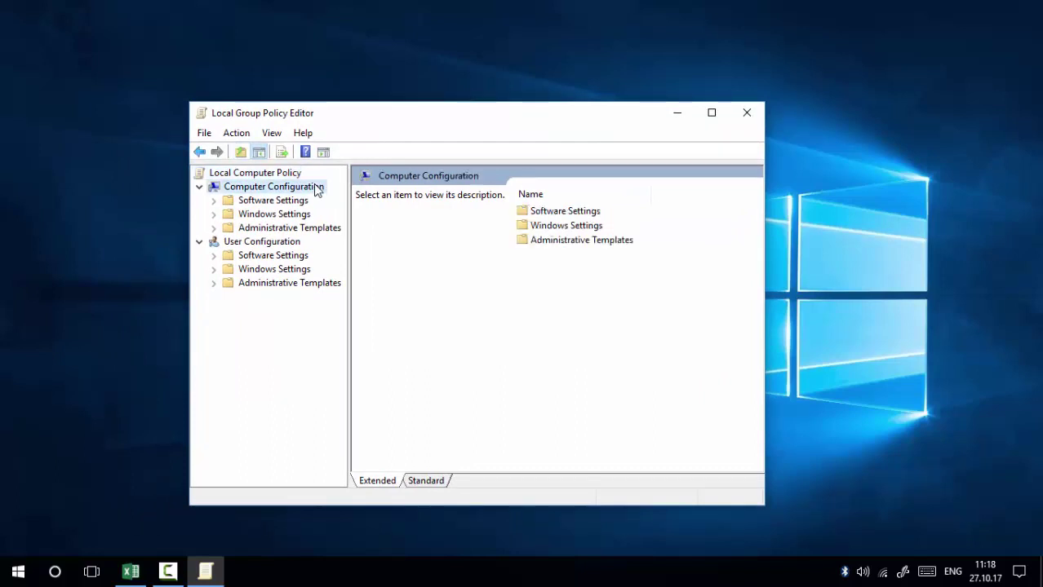
{"action": "left_click", "coordinate": [214, 229]}
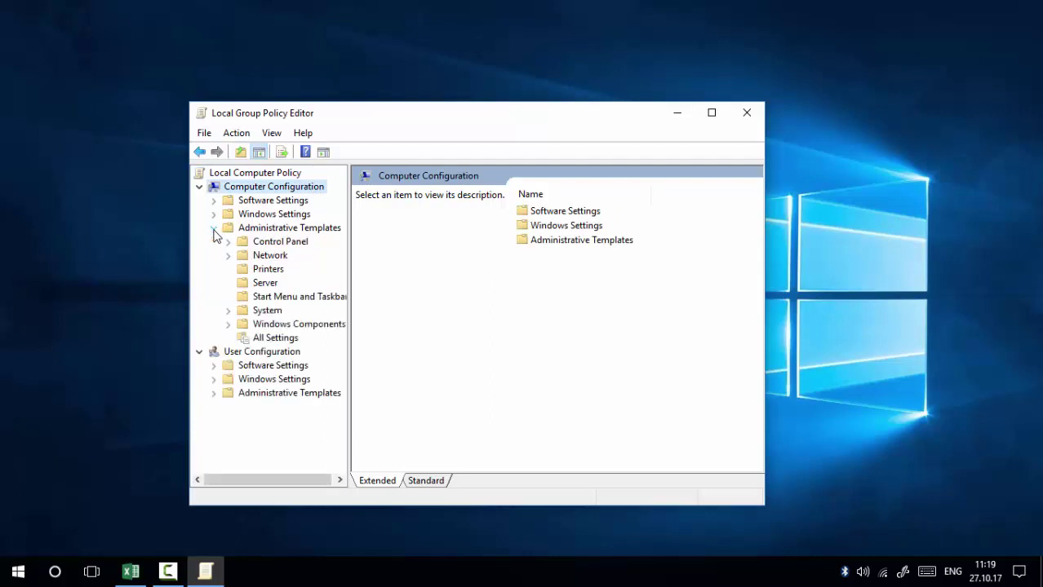
{"action": "left_click", "coordinate": [258, 247]}
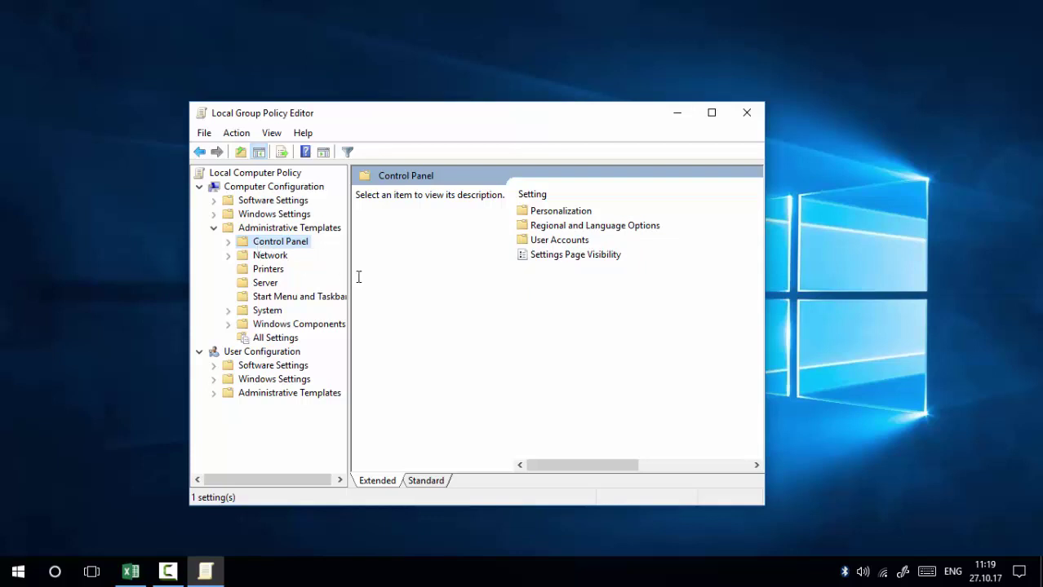
{"action": "double_click", "coordinate": [545, 255]}
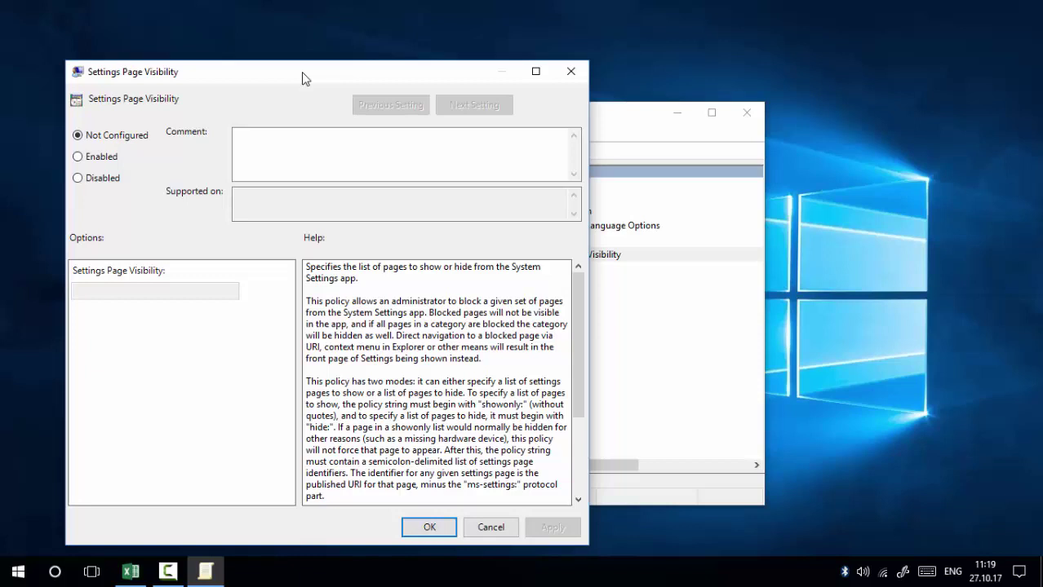
{"action": "left_click_drag", "start_coordinate": [302, 72], "coordinate": [428, 47]}
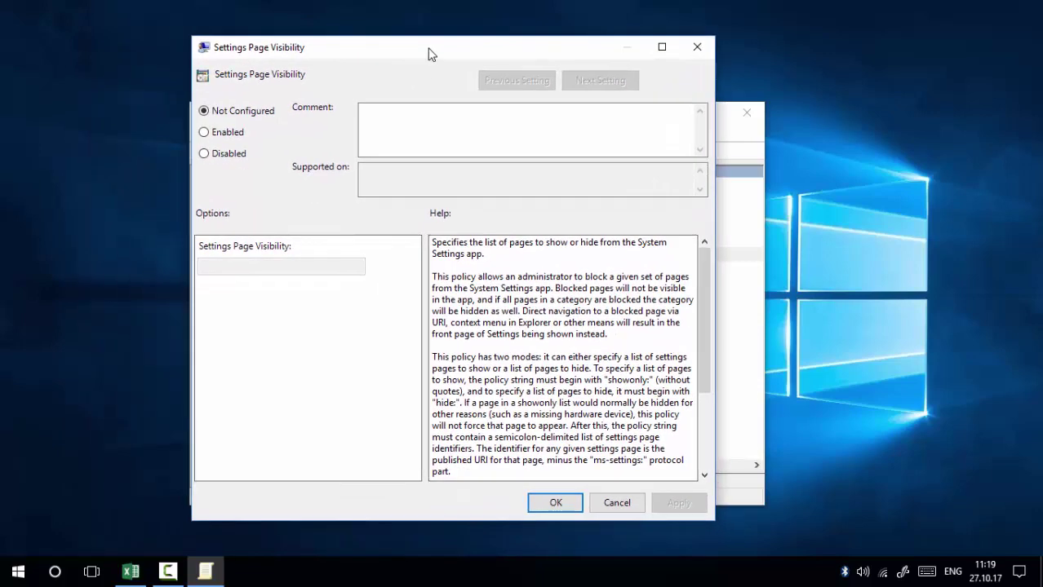
{"action": "left_click", "coordinate": [204, 132]}
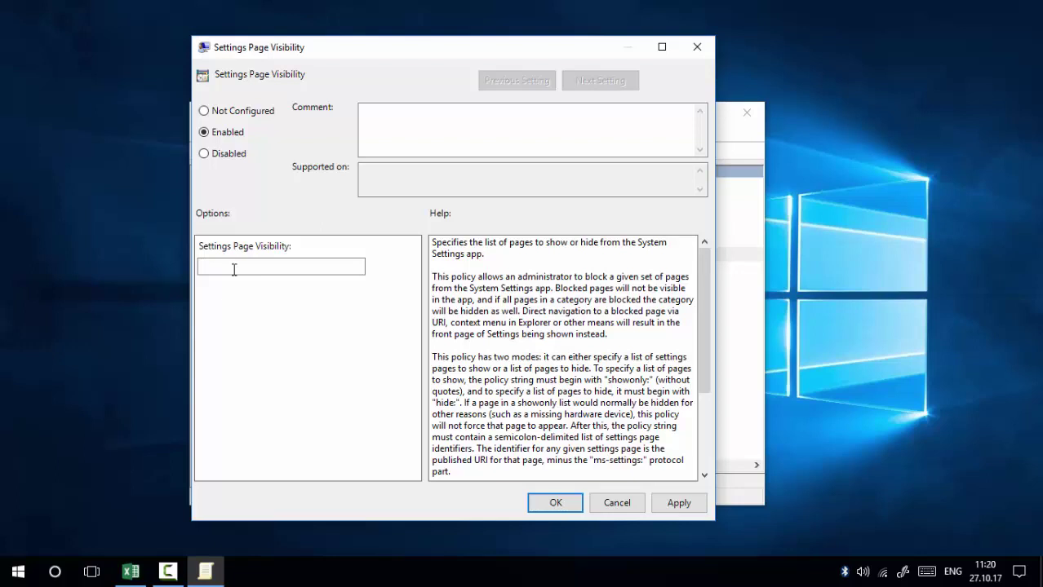
Compare the Devices pages in Windows Settings with the page identifiers in the Excel workbook, and return to the policy dialog.
{"action": "key", "text": "super+i"}
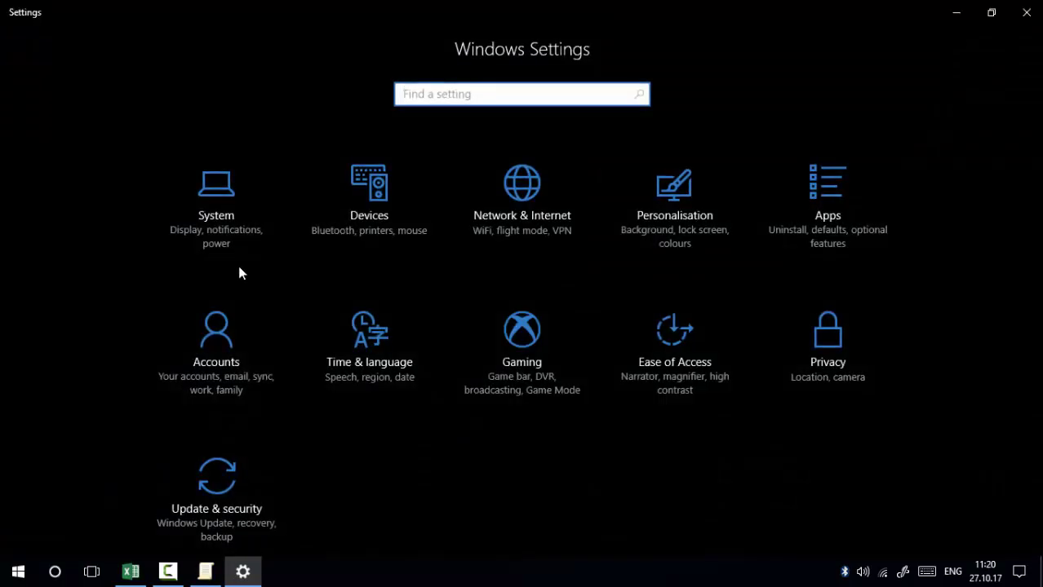
{"action": "left_click", "coordinate": [340, 226]}
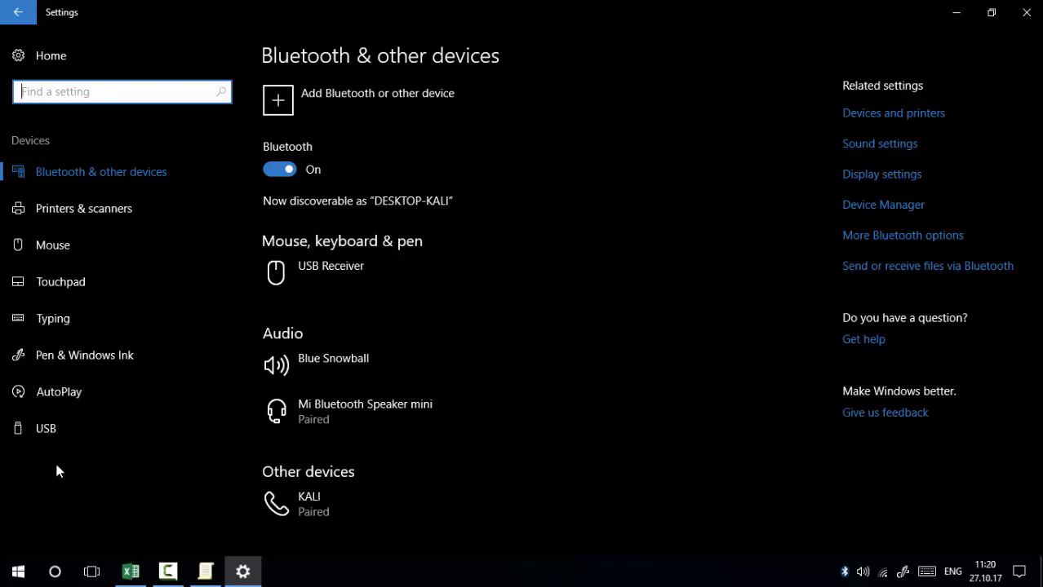
{"action": "left_click", "coordinate": [115, 575]}
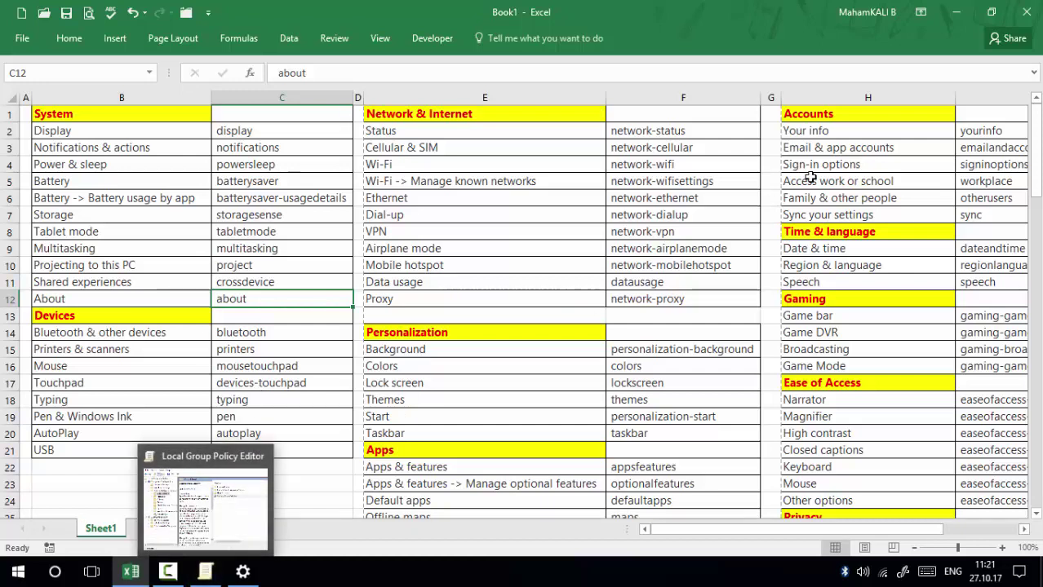
{"action": "left_click", "coordinate": [955, 12]}
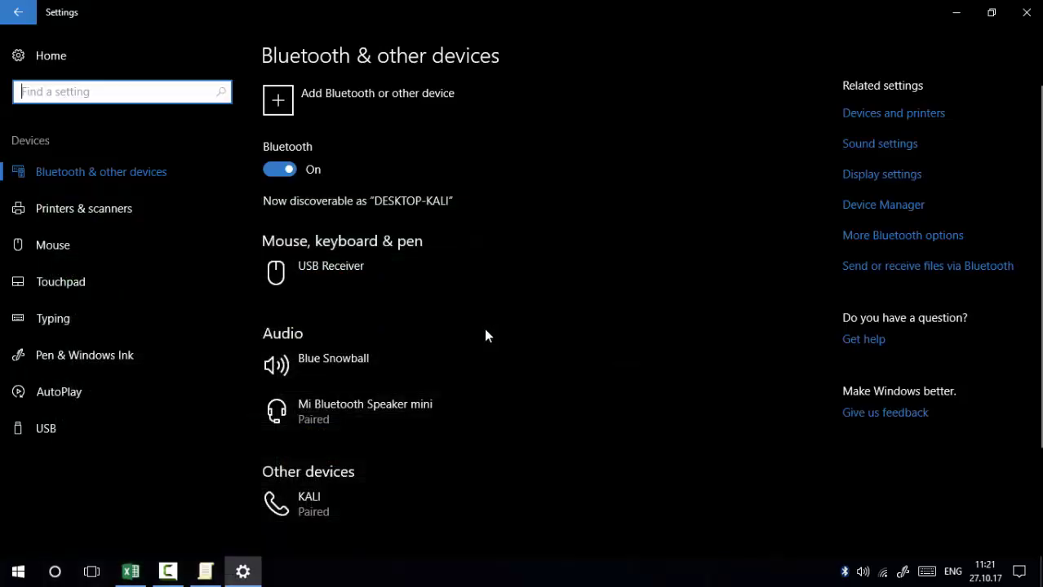
{"action": "left_click", "coordinate": [206, 571]}
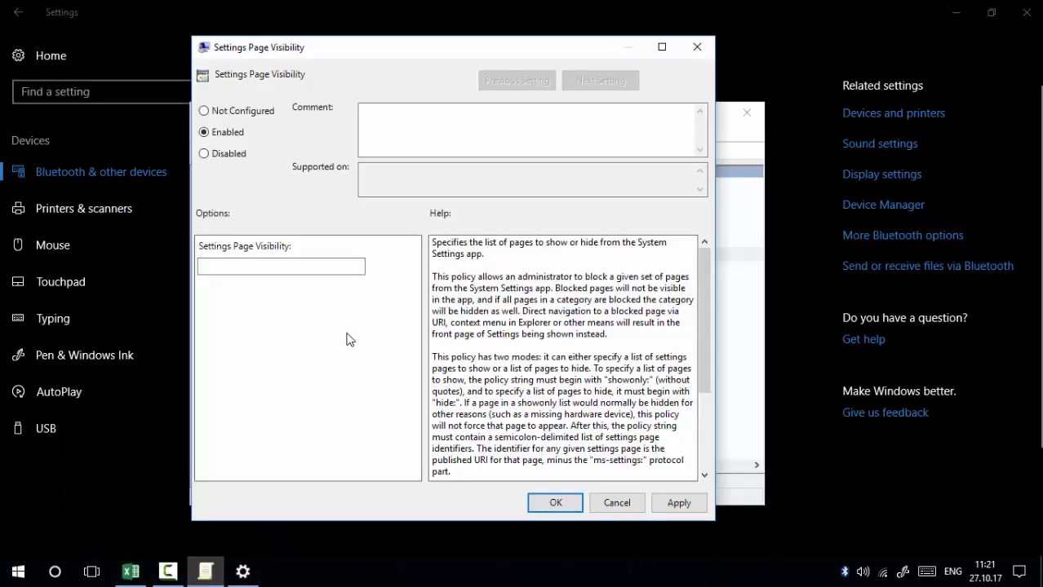
{"action": "left_click", "coordinate": [290, 269]}
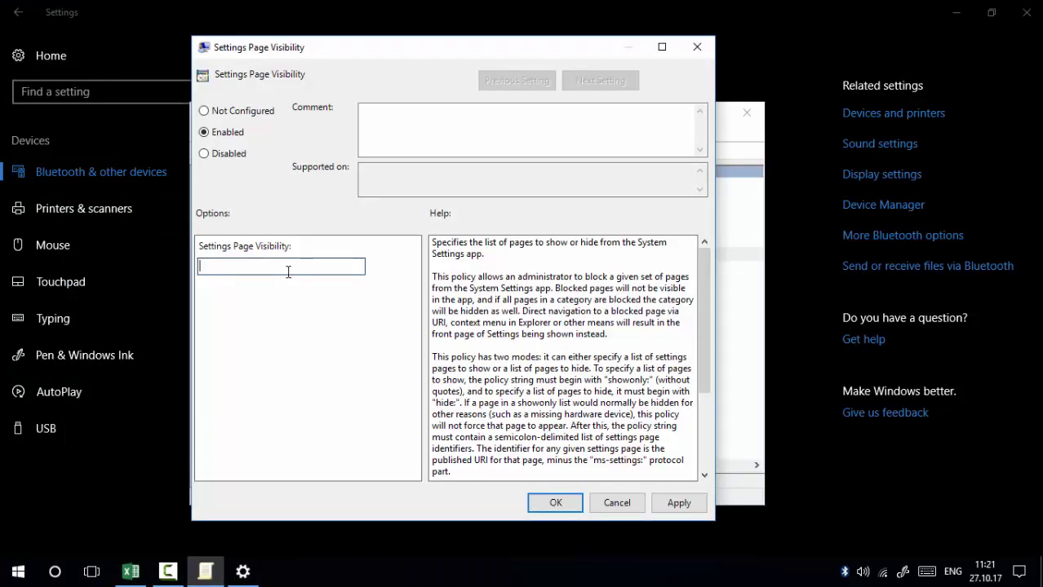
{"action": "left_click", "coordinate": [1030, 13]}
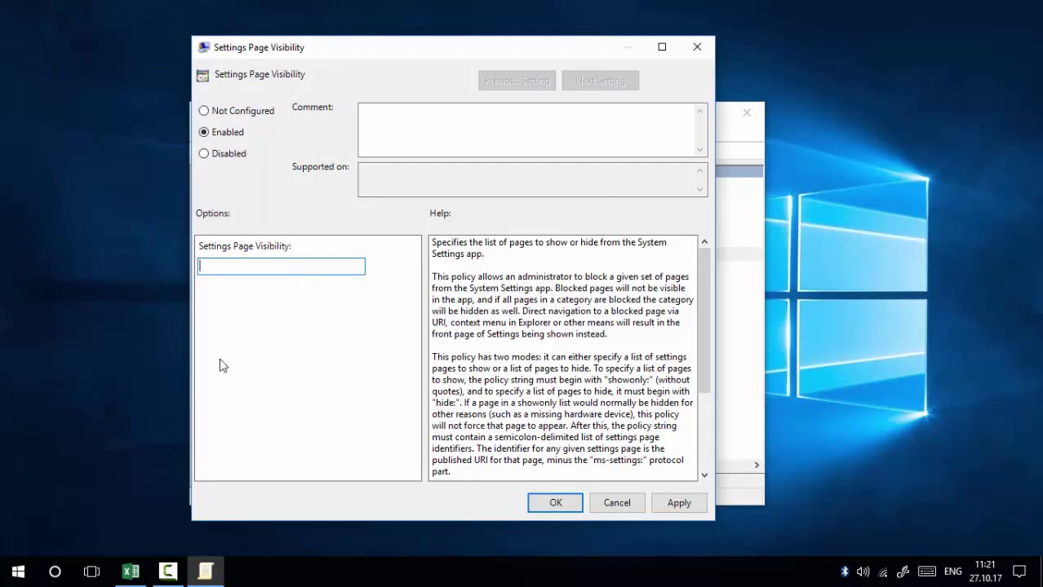
Look up the AutoPlay and USB identifiers in the Excel list, and apply hide:autoplay;usb as the Settings Page Visibility value.
{"action": "left_click", "coordinate": [133, 570]}
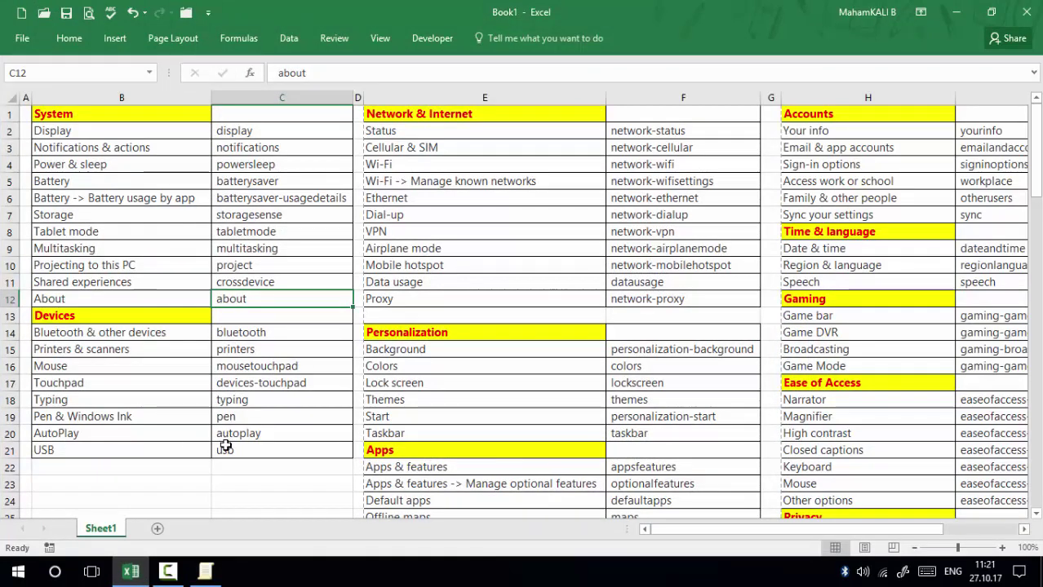
{"action": "left_click", "coordinate": [952, 12]}
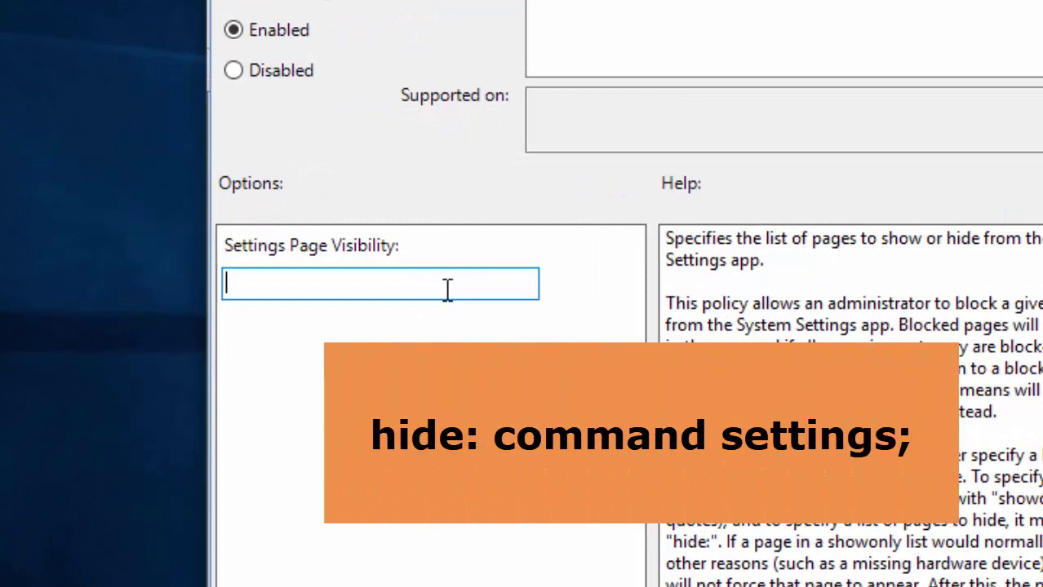
{"action": "type", "text": "hide:"}
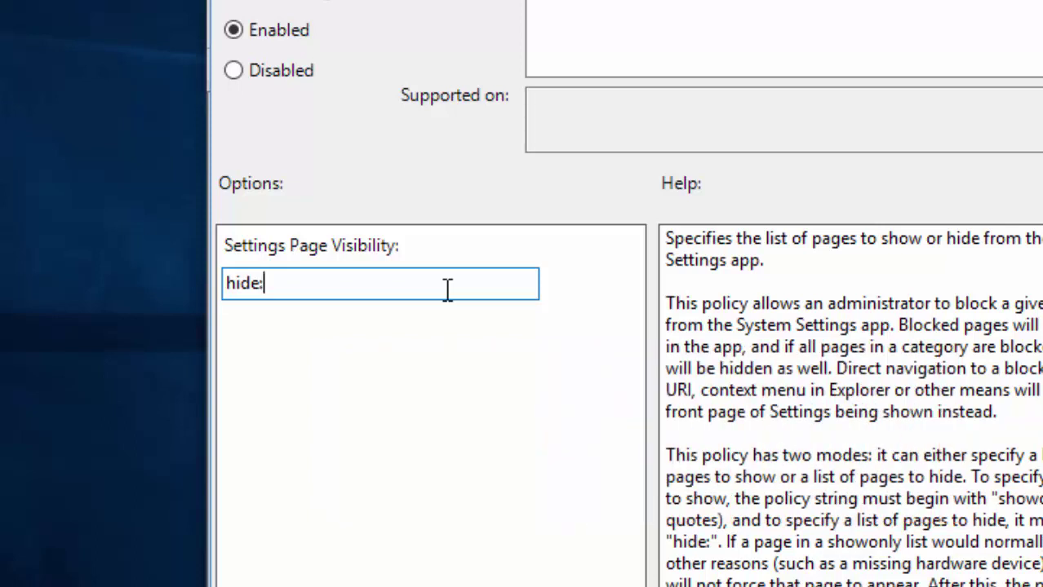
{"action": "type", "text": "autoplay;"}
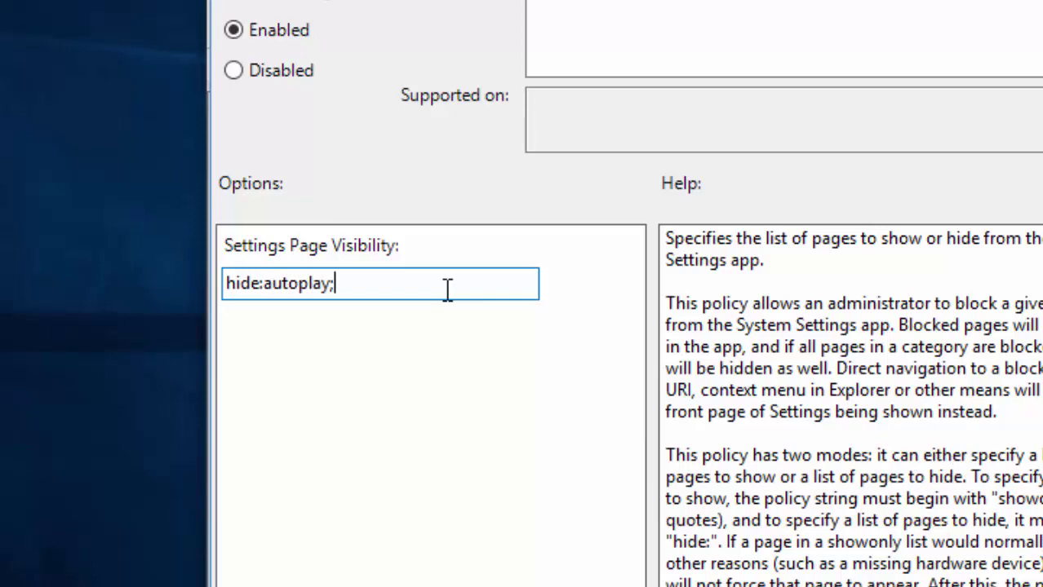
{"action": "type", "text": "usb"}
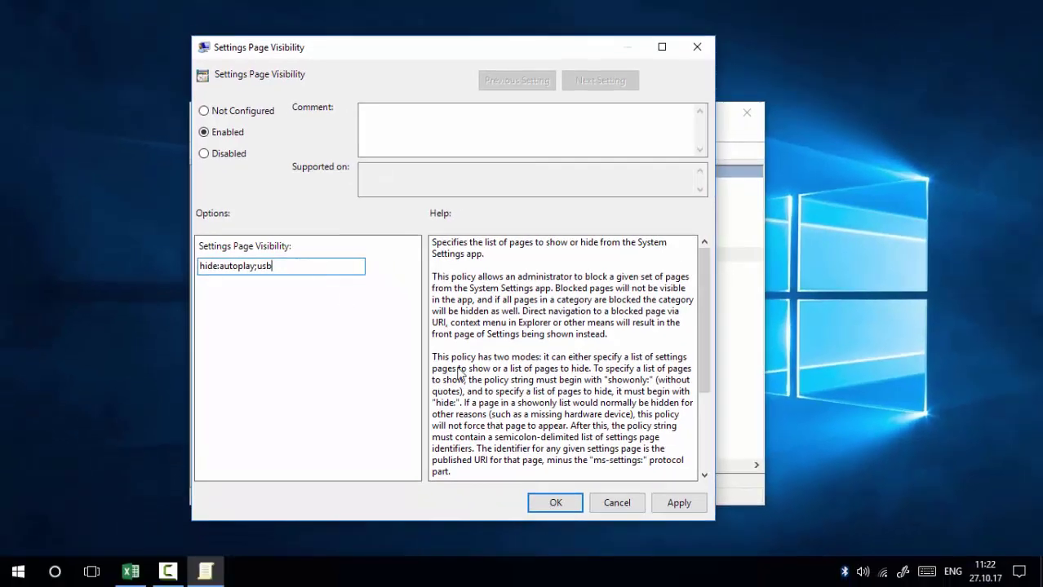
{"action": "left_click", "coordinate": [690, 507]}
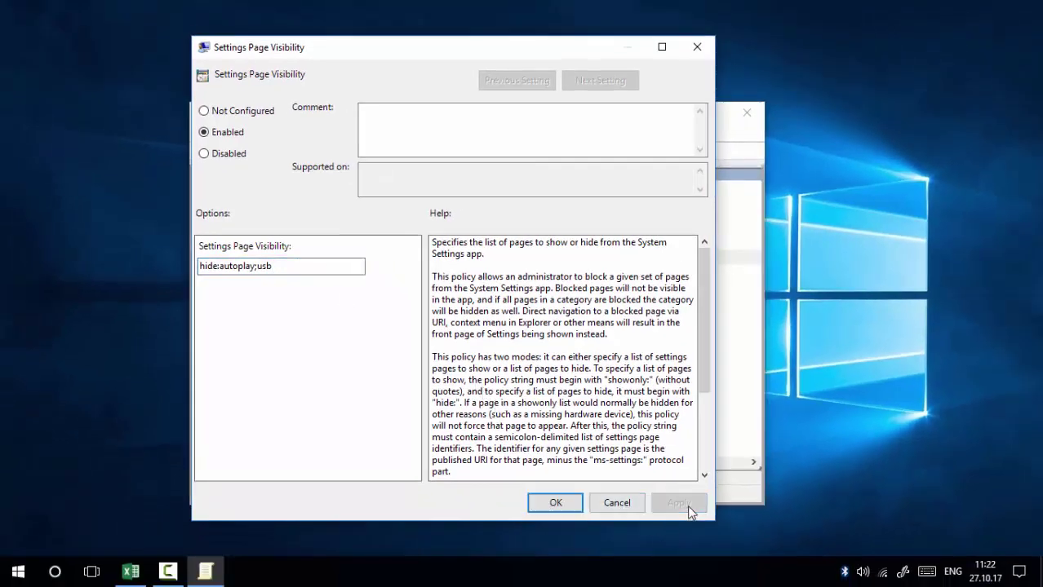
{"action": "left_click", "coordinate": [540, 506]}
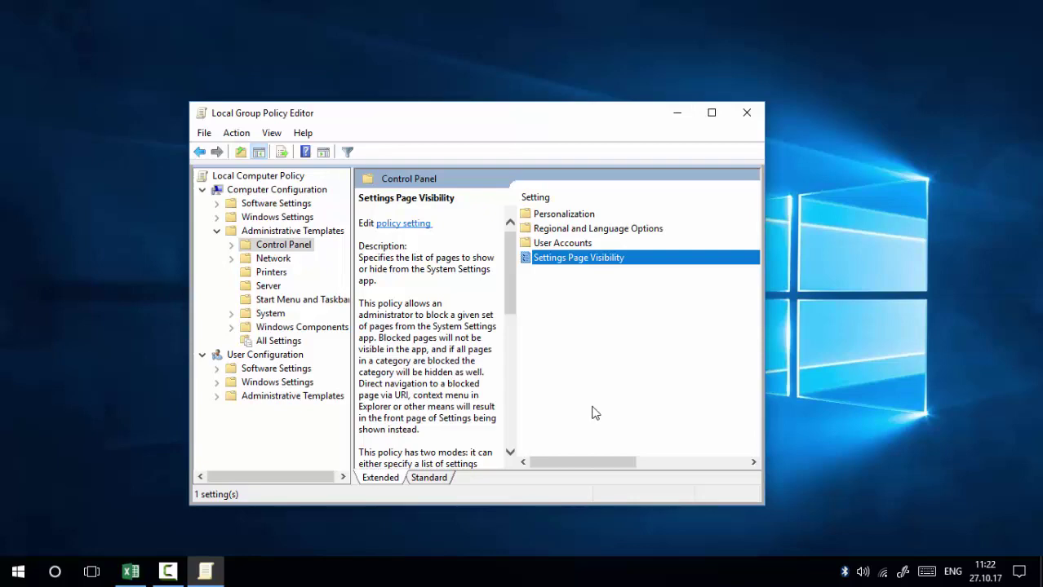
Check the Devices category in Windows Settings for the AutoPlay and USB pages, and close Settings.
{"action": "key", "text": "super+i"}
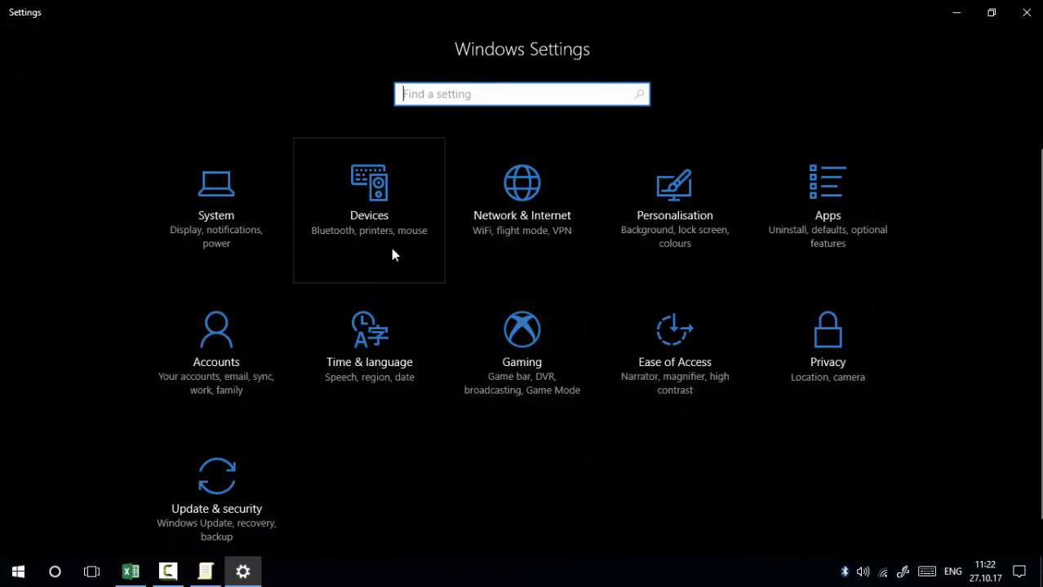
{"action": "left_click", "coordinate": [388, 253]}
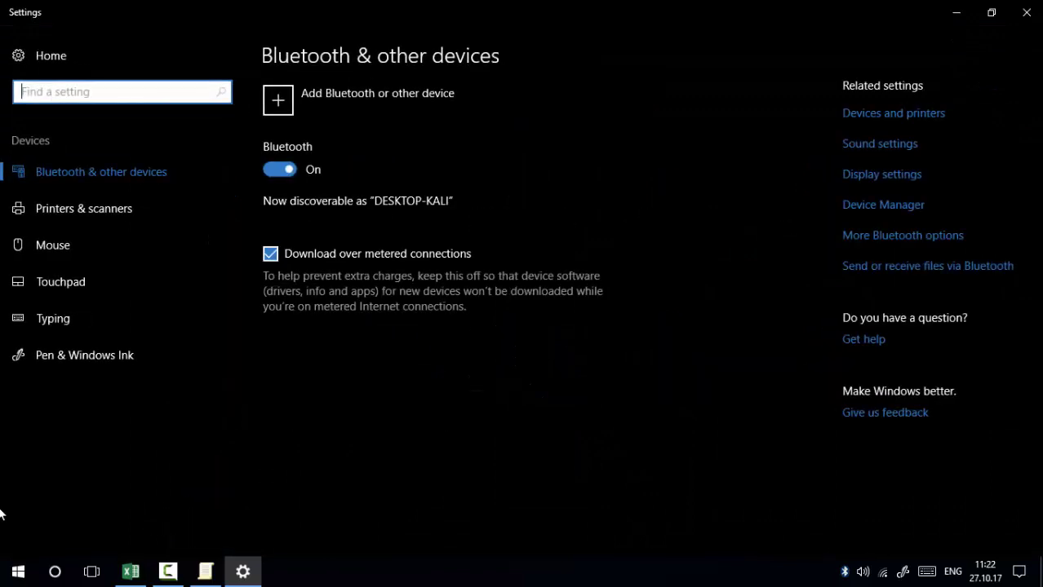
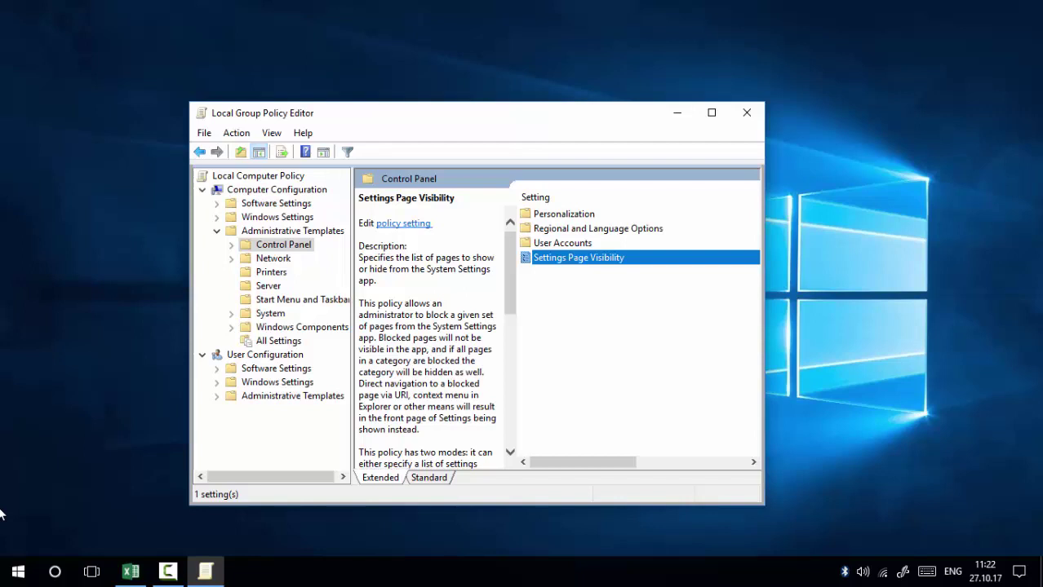
{"action": "key", "text": "super+i"}
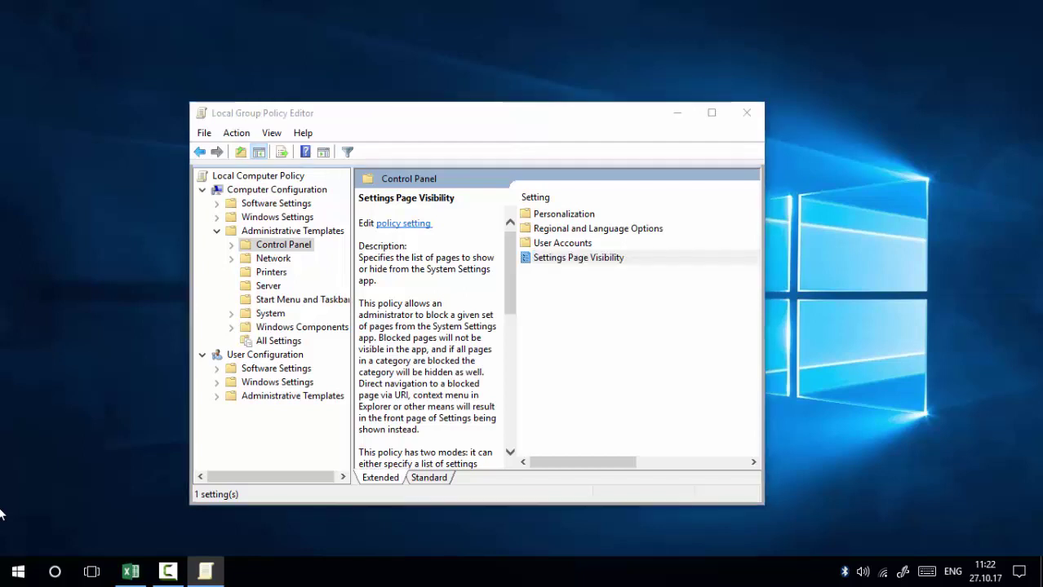
{"action": "key", "text": "Return"}
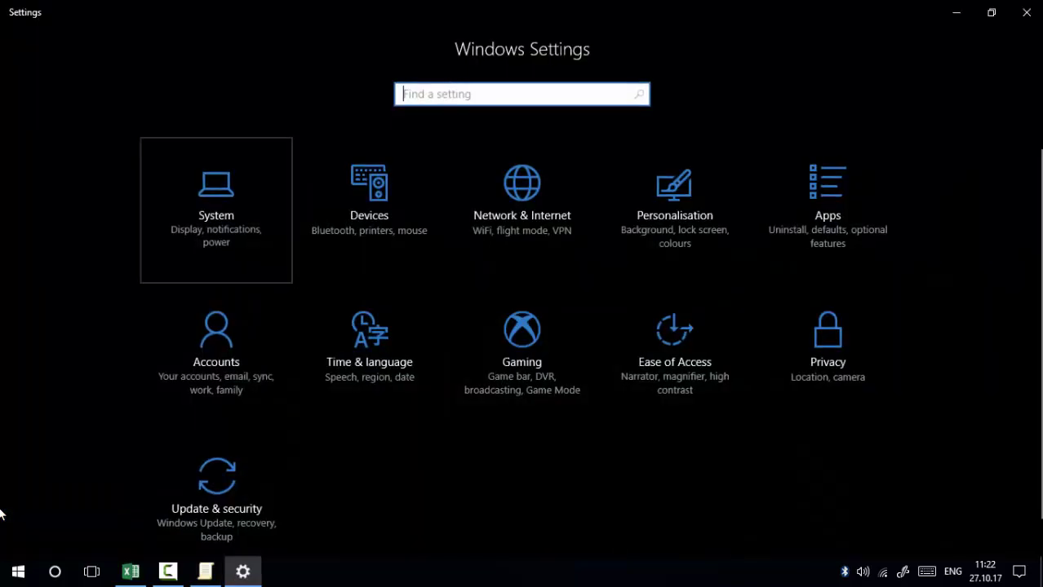
{"action": "key", "text": "Down"}
{"action": "key", "text": "shift+Tab"}
{"action": "key", "text": "shift+Tab"}
{"action": "key", "text": "Return"}
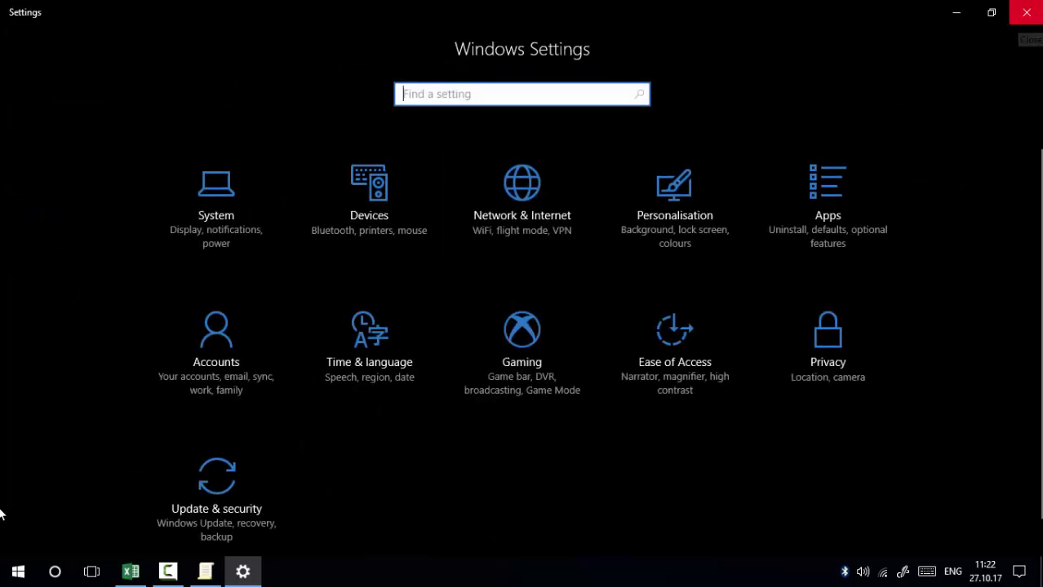
{"action": "key", "text": "alt+F4"}
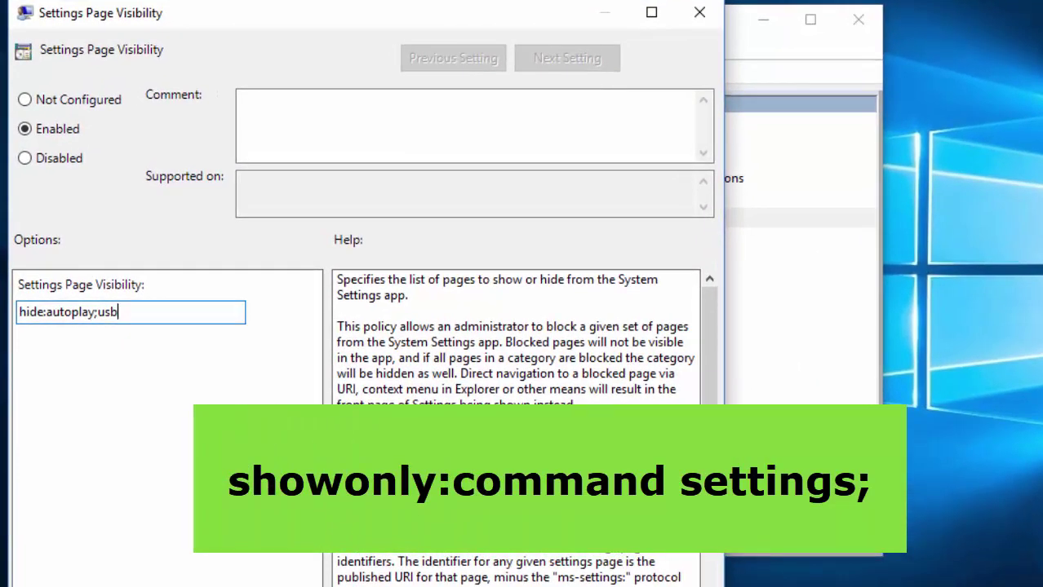
Replace the whole Settings Page Visibility value with the prefix showonly: in the policy dialog.
{"action": "key", "text": "BackSpace"}
{"action": "key", "text": "BackSpace"}
{"action": "key", "text": "BackSpace"}
{"action": "key", "text": "BackSpace"}
{"action": "key", "text": "BackSpace"}
{"action": "key", "text": "BackSpace"}
{"action": "key", "text": "BackSpace"}
{"action": "key", "text": "BackSpace"}
{"action": "key", "text": "BackSpace"}
{"action": "key", "text": "BackSpace"}
{"action": "key", "text": "BackSpace"}
{"action": "key", "text": "BackSpace"}
{"action": "key", "text": "BackSpace"}
{"action": "key", "text": "BackSpace"}
{"action": "key", "text": "BackSpace"}
{"action": "key", "text": "BackSpace"}
{"action": "key", "text": "BackSpace"}
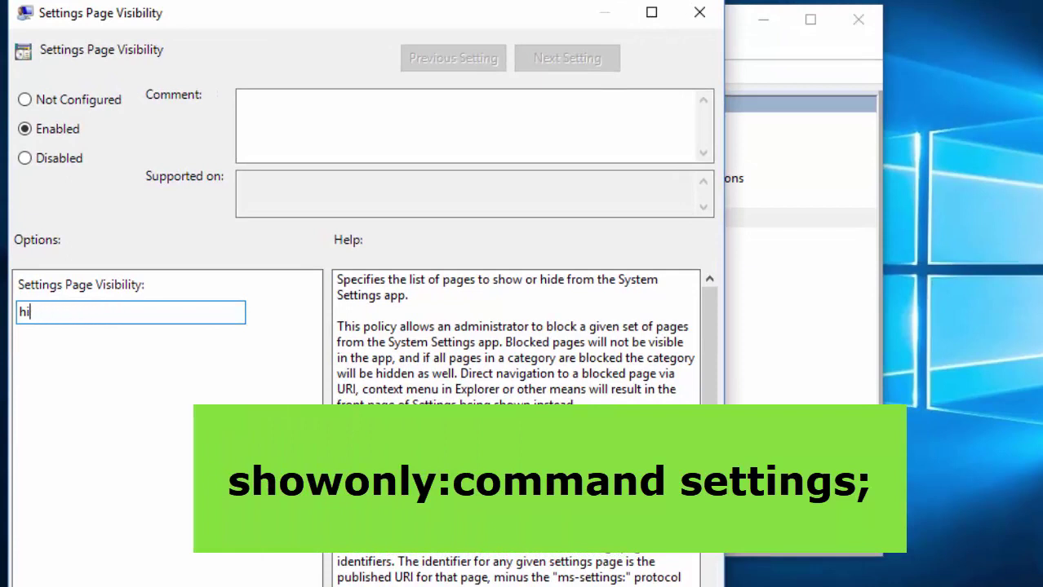
{"action": "type", "text": "showonly:"}
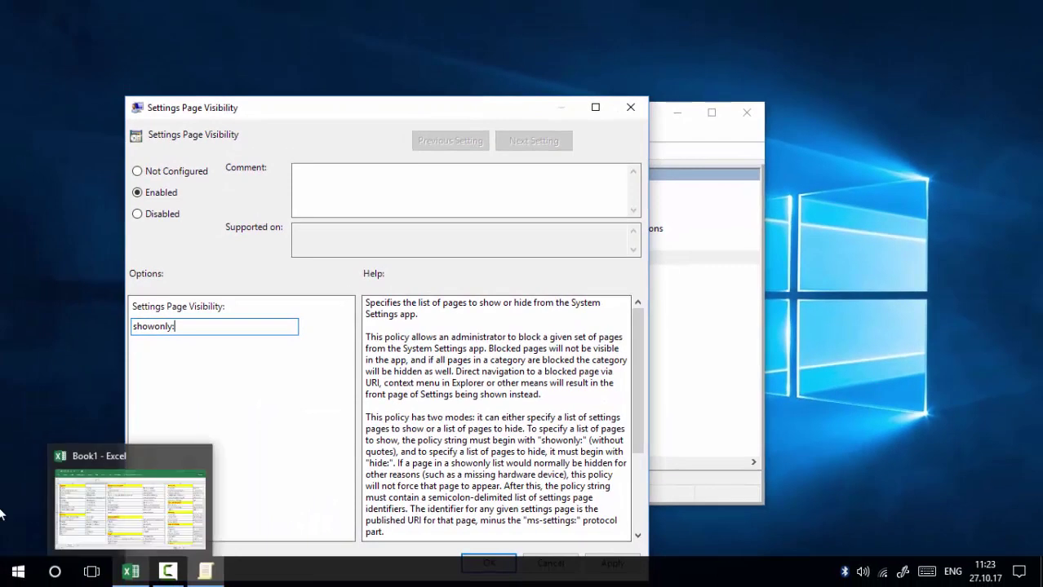
Look through the System and Devices page identifiers in the Excel workbook down to printers, and return to the policy dialog.
{"action": "key", "text": "alt+Tab"}
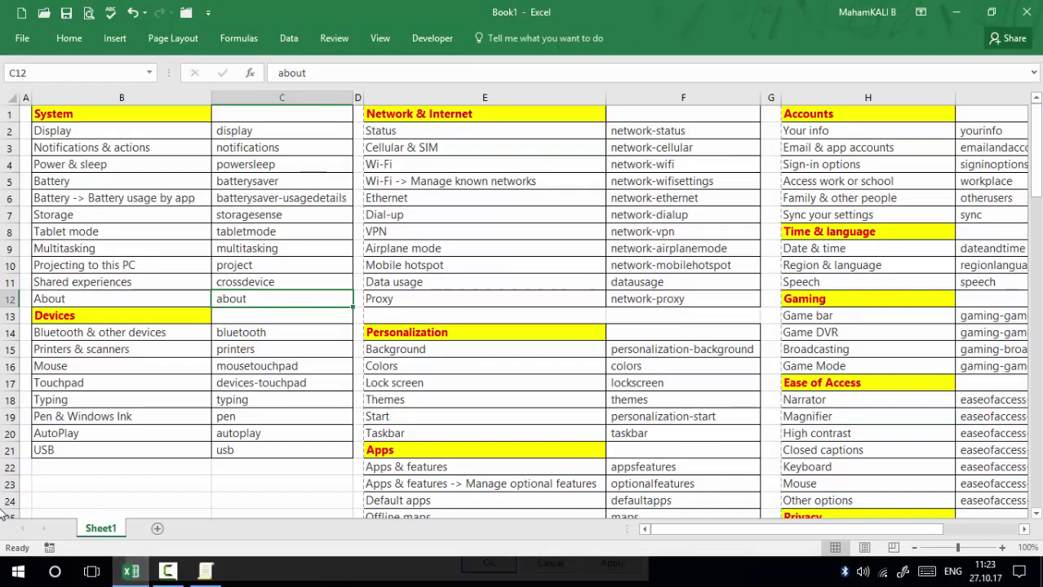
{"action": "key", "text": "ctrl+Up"}
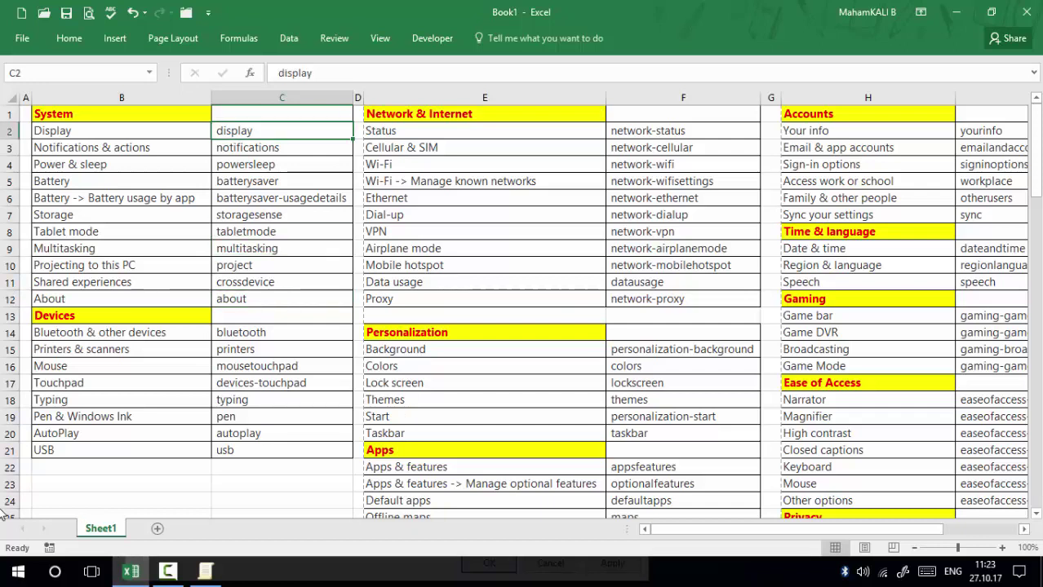
{"action": "key", "text": "Down"}
{"action": "key", "text": "Down"}
{"action": "key", "text": "Down"}
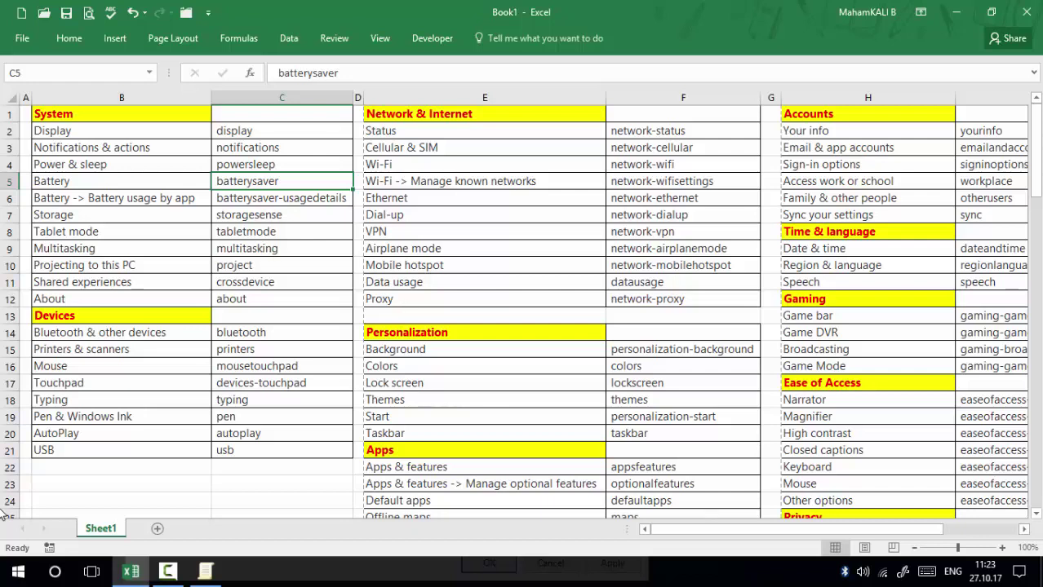
{"action": "key", "text": "Down"}
{"action": "key", "text": "Down"}
{"action": "key", "text": "Down"}
{"action": "key", "text": "Down"}
{"action": "key", "text": "Down"}
{"action": "key", "text": "Down"}
{"action": "key", "text": "Down"}
{"action": "key", "text": "Down"}
{"action": "key", "text": "Down"}
{"action": "key", "text": "Down"}
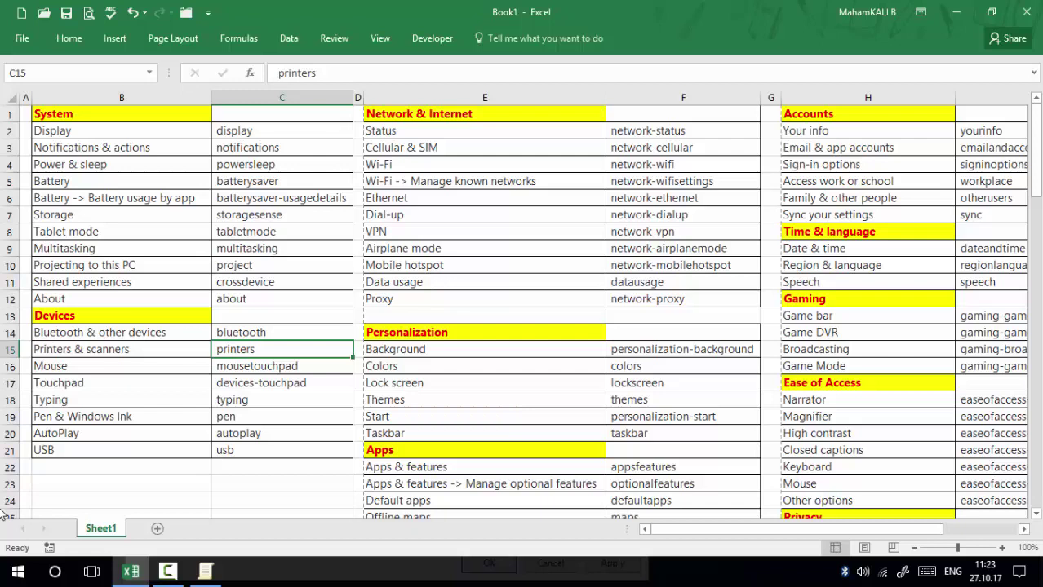
{"action": "key", "text": "alt+Tab"}
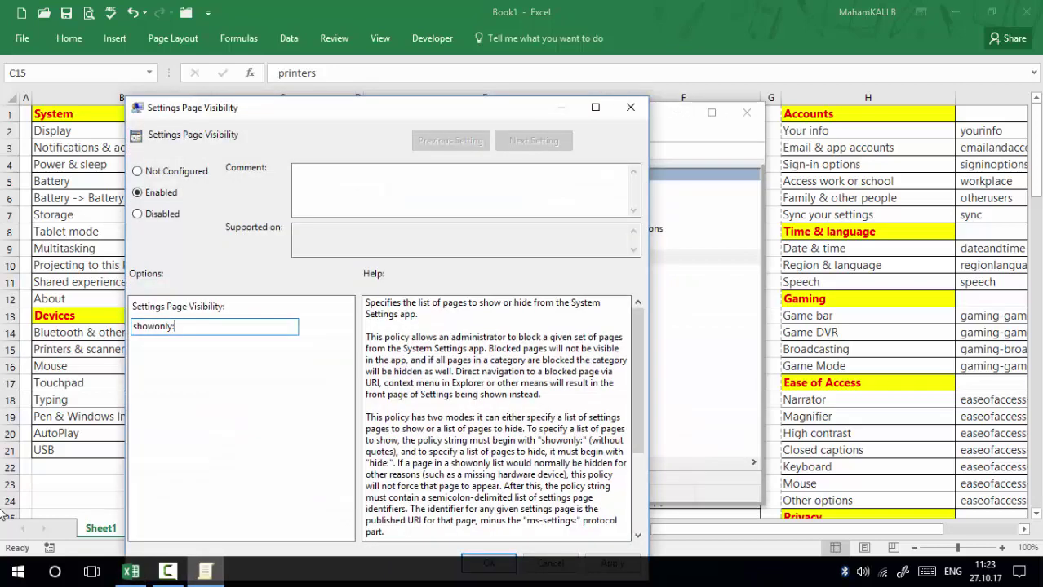
Complete the Settings Page Visibility value as showonly:display;batterysaver;printers, apply it, and close the policy dialog.
{"action": "type", "text": "display;batterysaver;"}
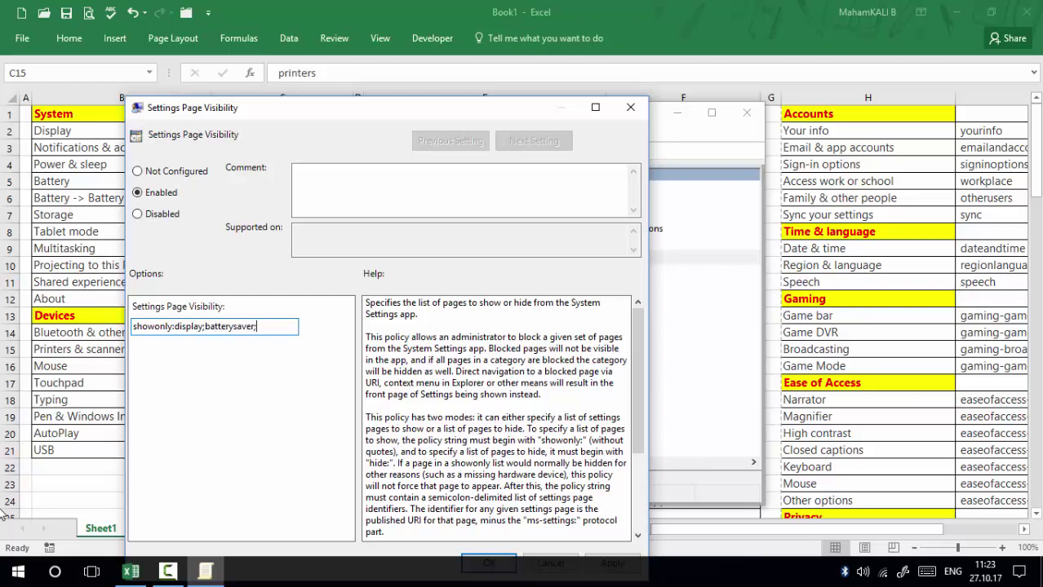
{"action": "type", "text": "printers"}
{"action": "left_click_drag", "start_coordinate": [321, 116], "coordinate": [351, 69]}
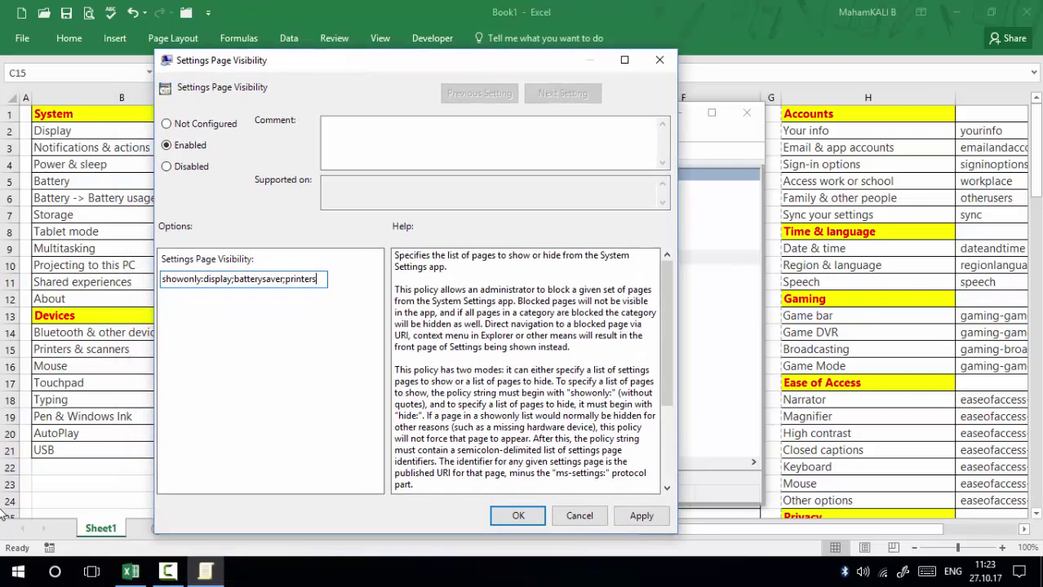
{"action": "left_click", "coordinate": [642, 515]}
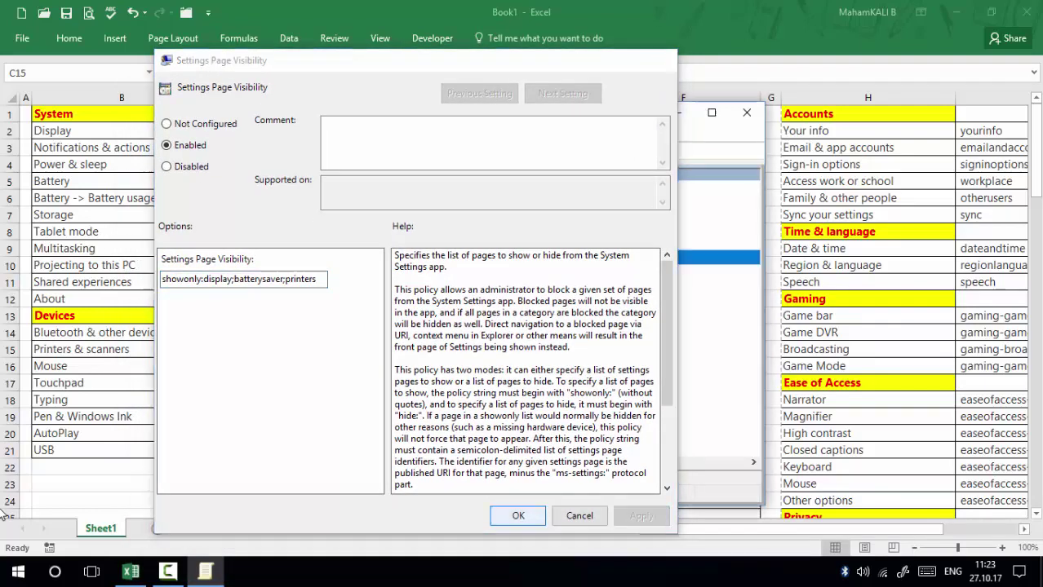
{"action": "key", "text": "Return"}
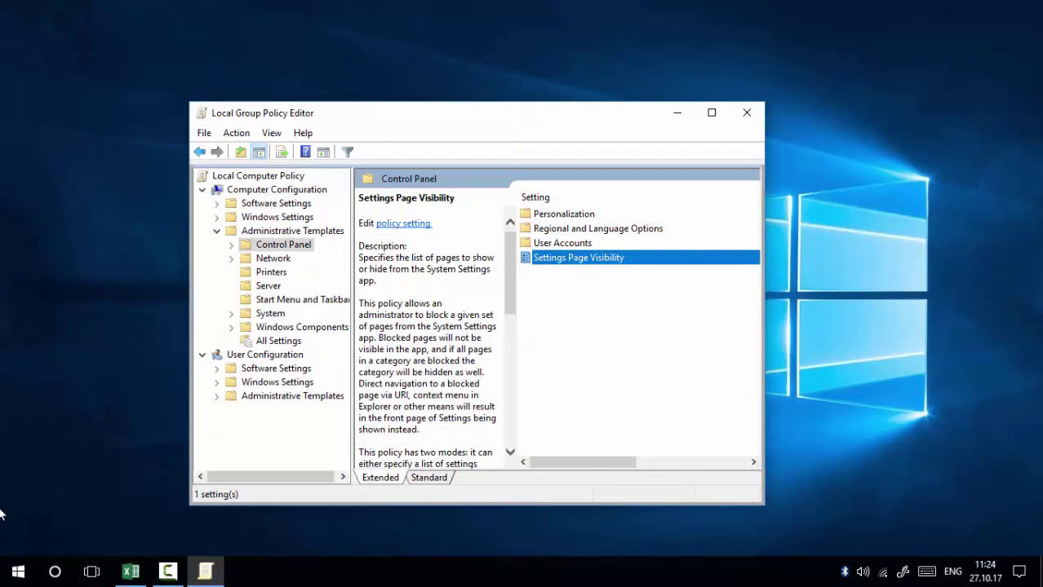
Check the System category in Windows Settings for the Display and Battery pages, and return to the Settings home.
{"action": "key", "text": "super+i"}
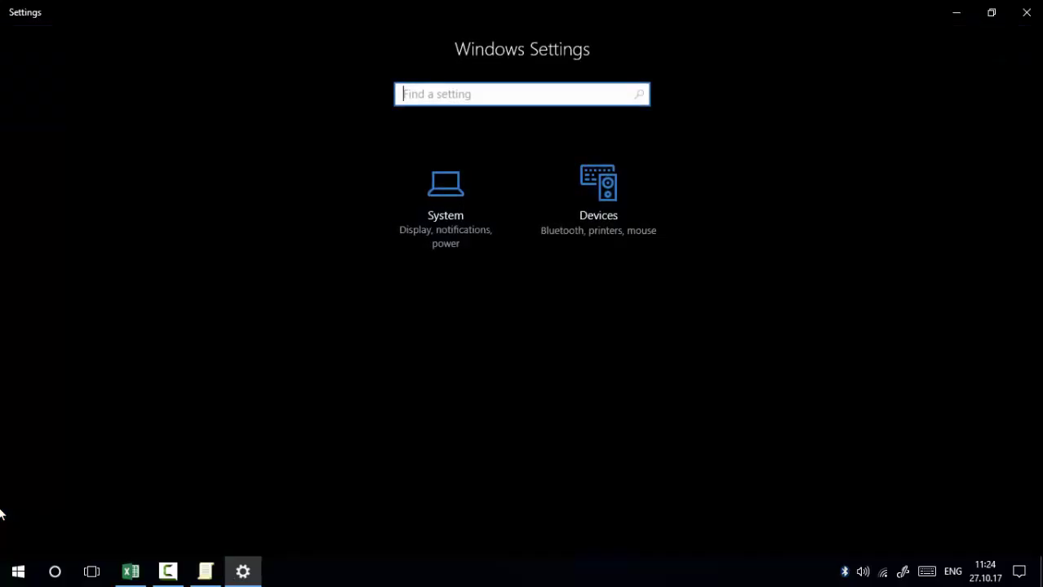
{"action": "key", "text": "Tab"}
{"action": "key", "text": "Return"}
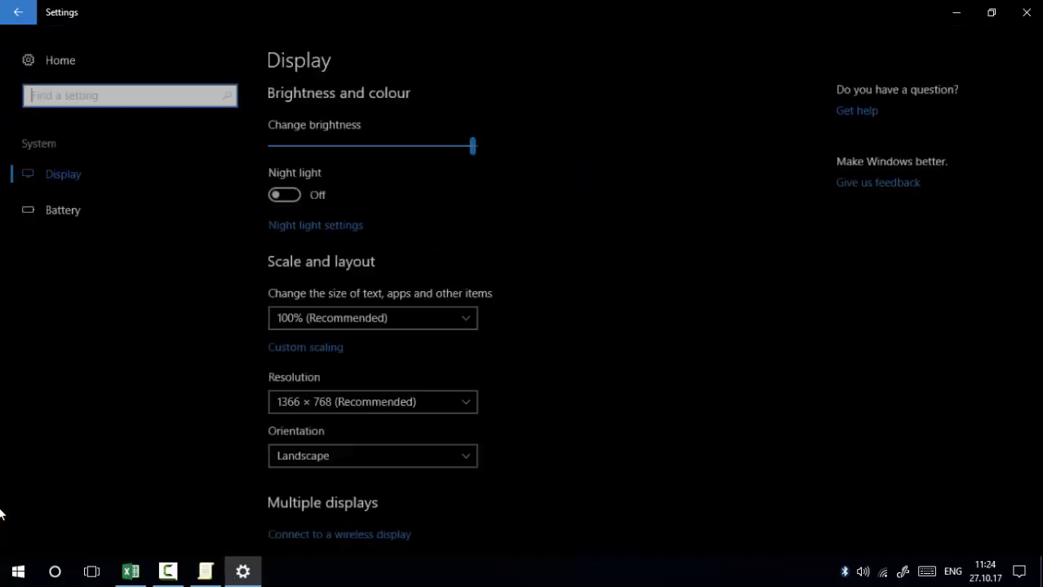
{"action": "key", "text": "Tab"}
{"action": "key", "text": "Down"}
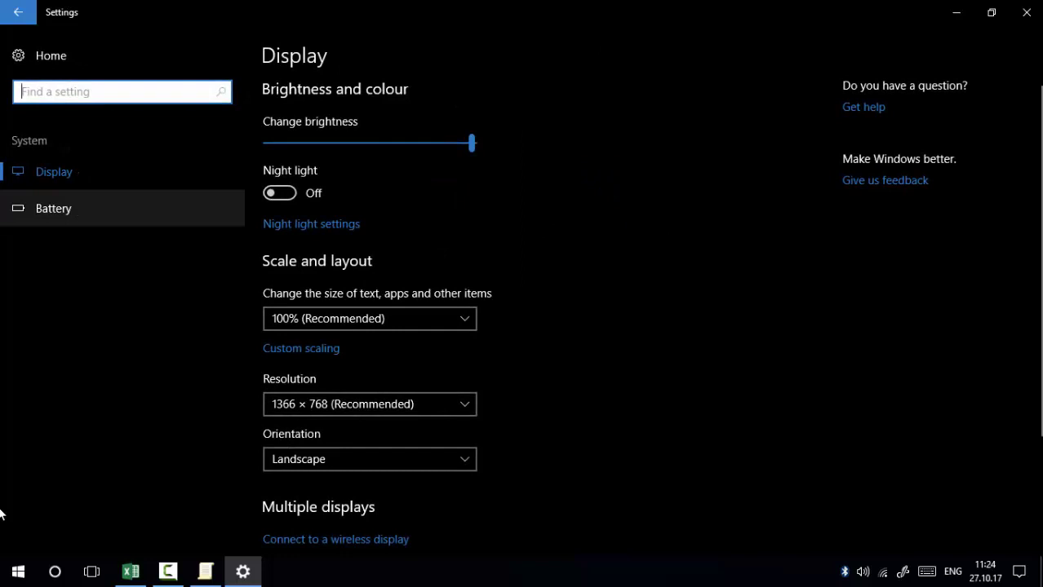
{"action": "key", "text": "Return"}
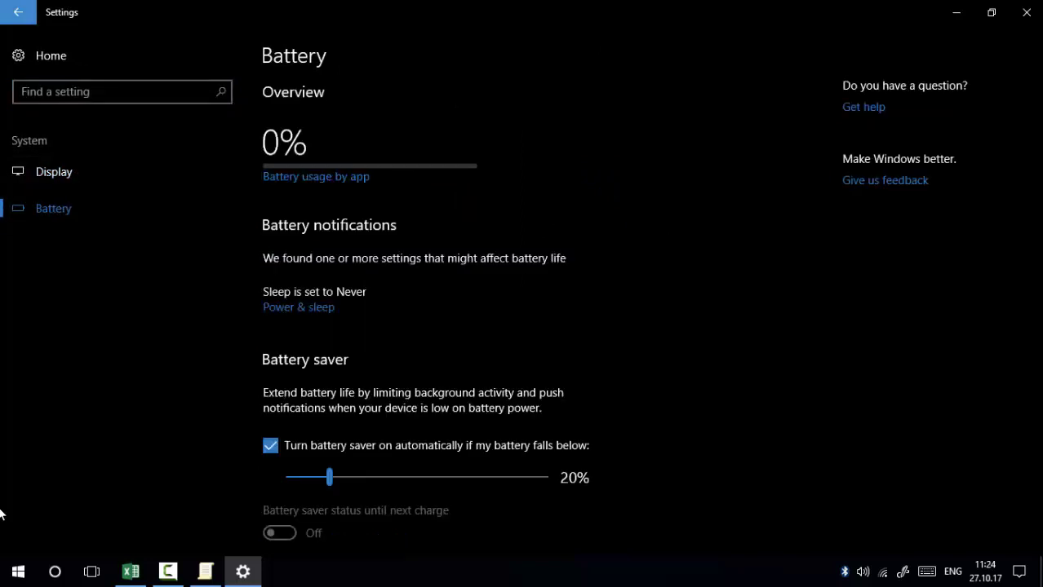
{"action": "key", "text": "BackSpace"}
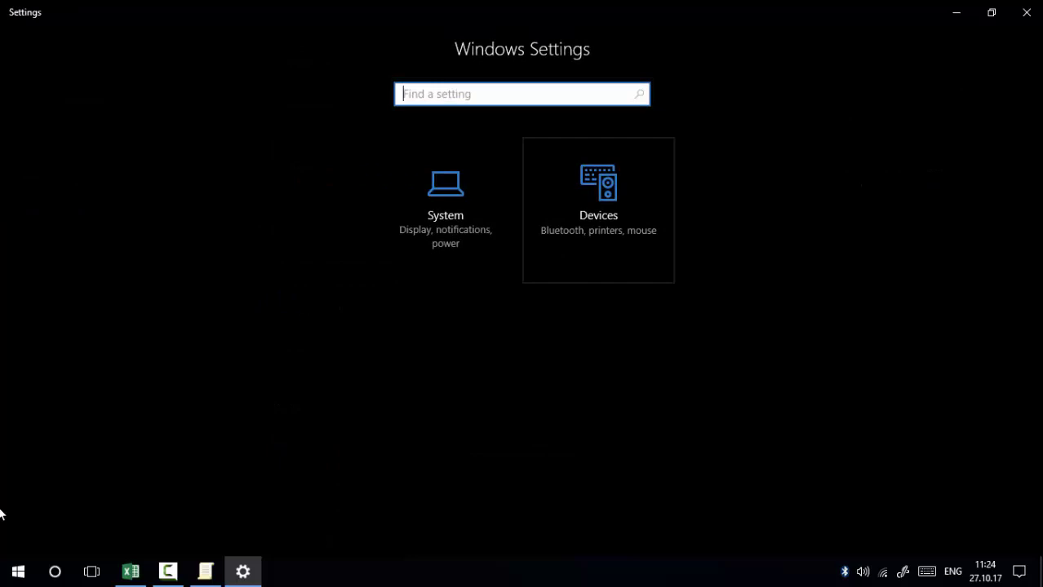
Check the Devices category for the Printers & scanners page, and close Settings.
{"action": "key", "text": "Tab"}
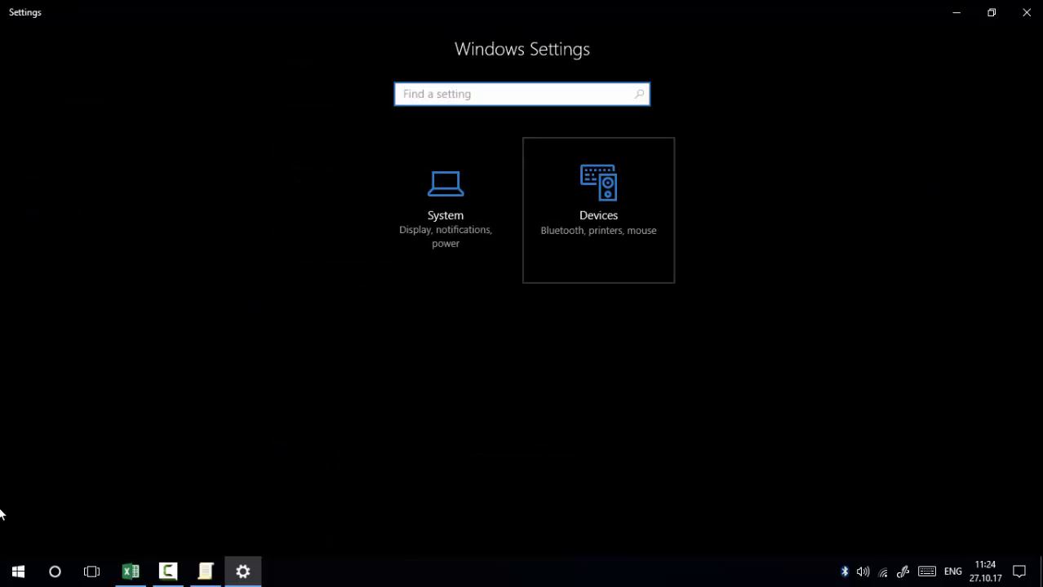
{"action": "key", "text": "Return"}
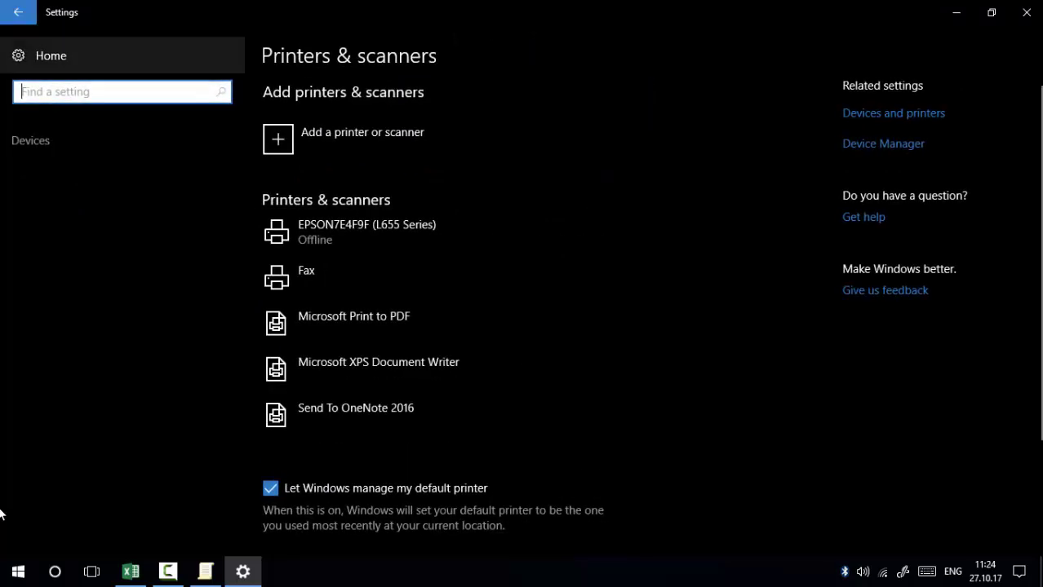
{"action": "key", "text": "BackSpace"}
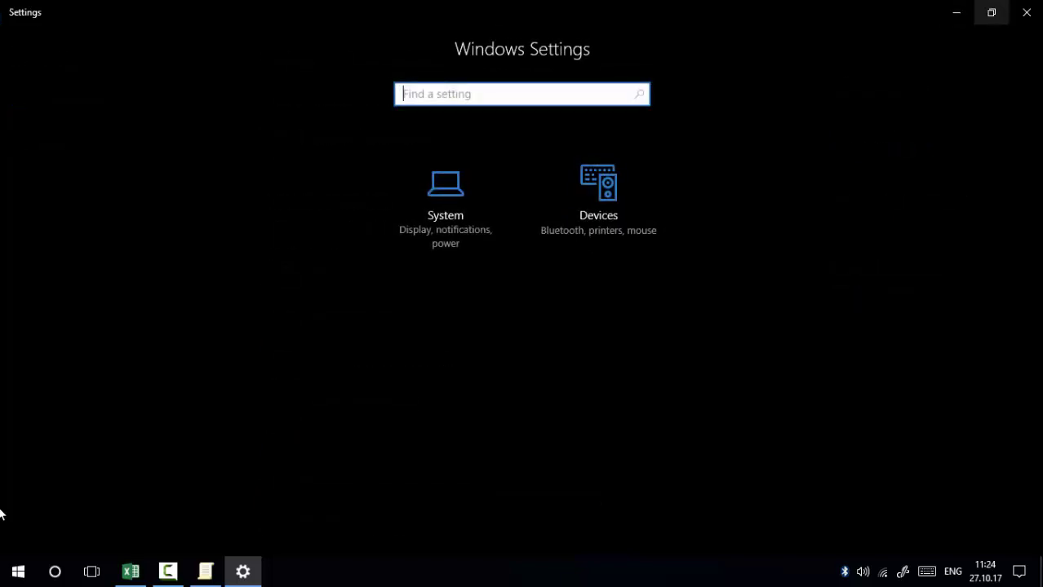
{"action": "left_click", "coordinate": [1026, 12]}
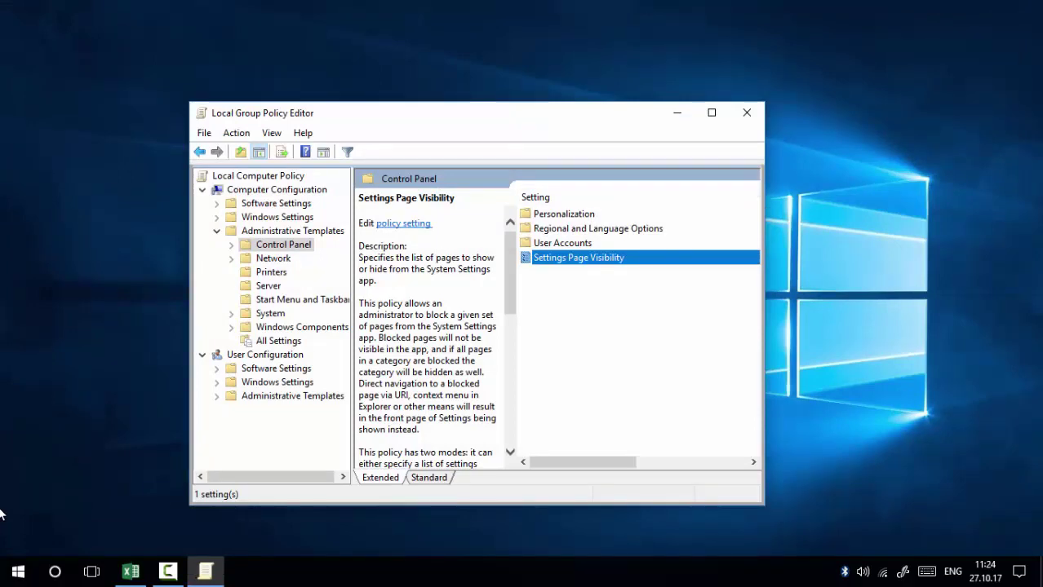
Set the Settings Page Visibility policy to Not Configured, apply it, and close the dialog.
{"action": "key", "text": "Return"}
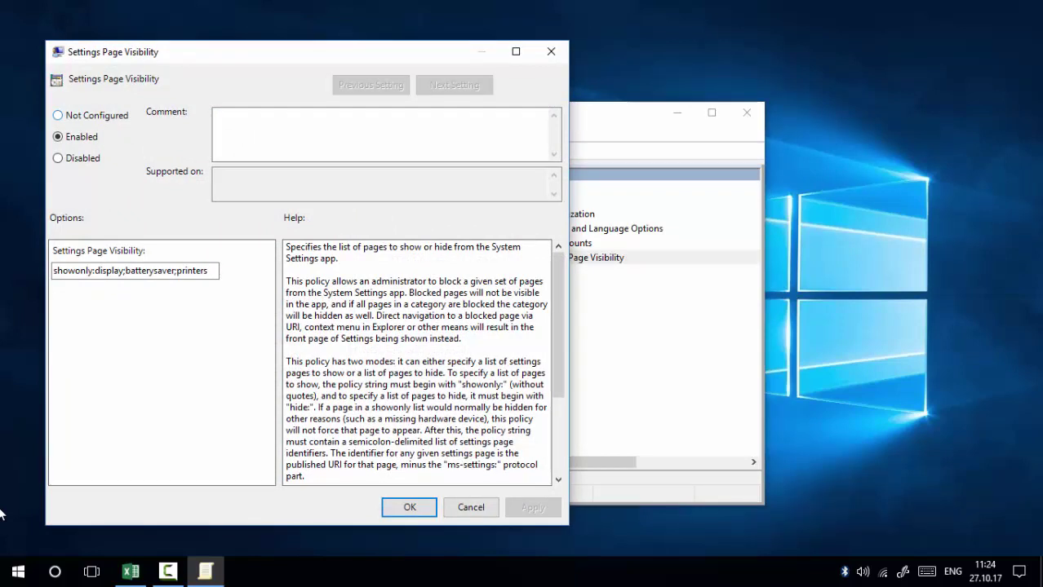
{"action": "key", "text": "Up"}
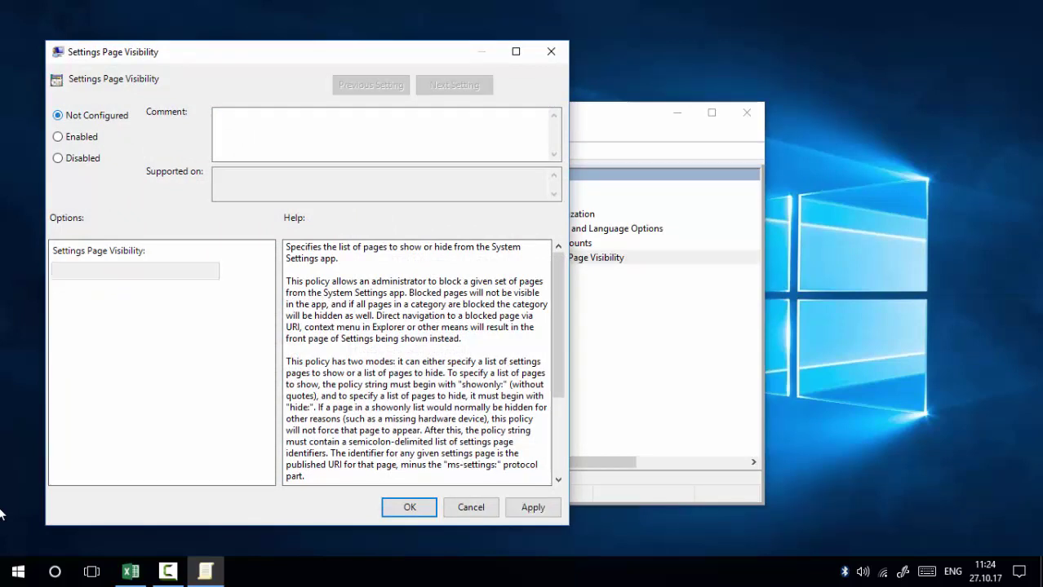
{"action": "key", "text": "alt+a"}
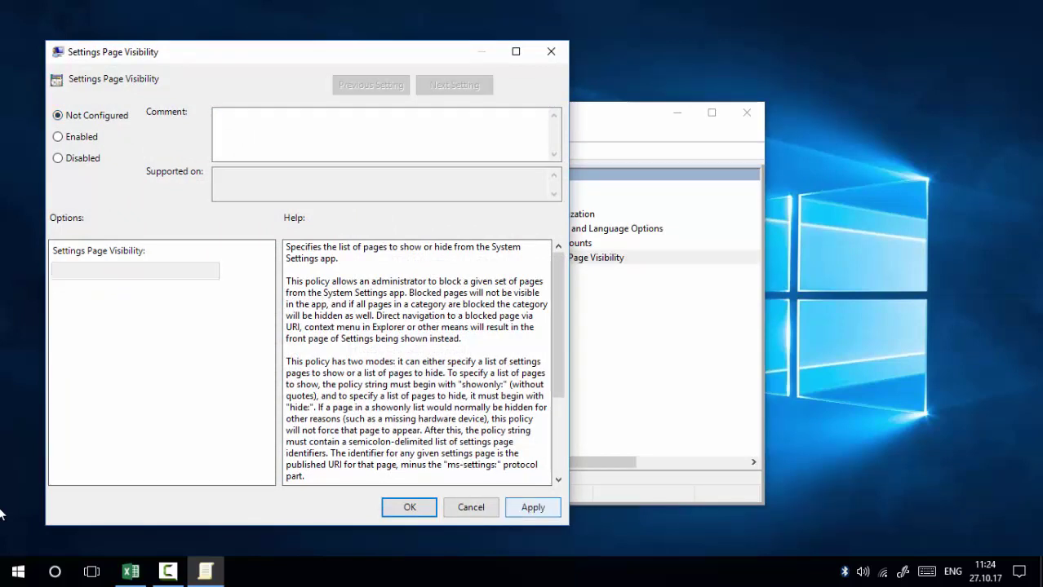
{"action": "key", "text": "Return"}
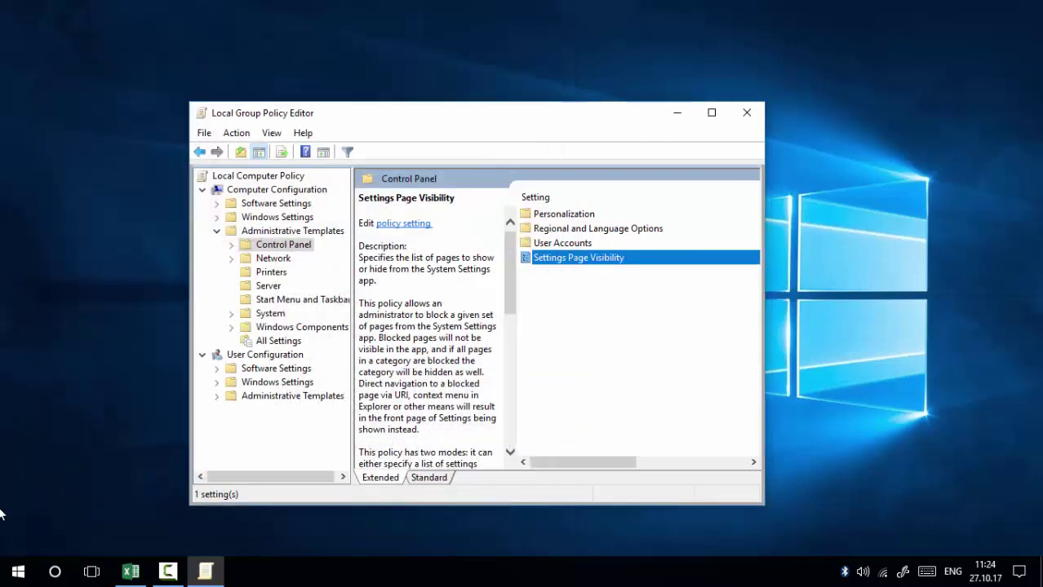
Reopen Windows Settings and look over the categories on its home page.
{"action": "key", "text": "super+i"}
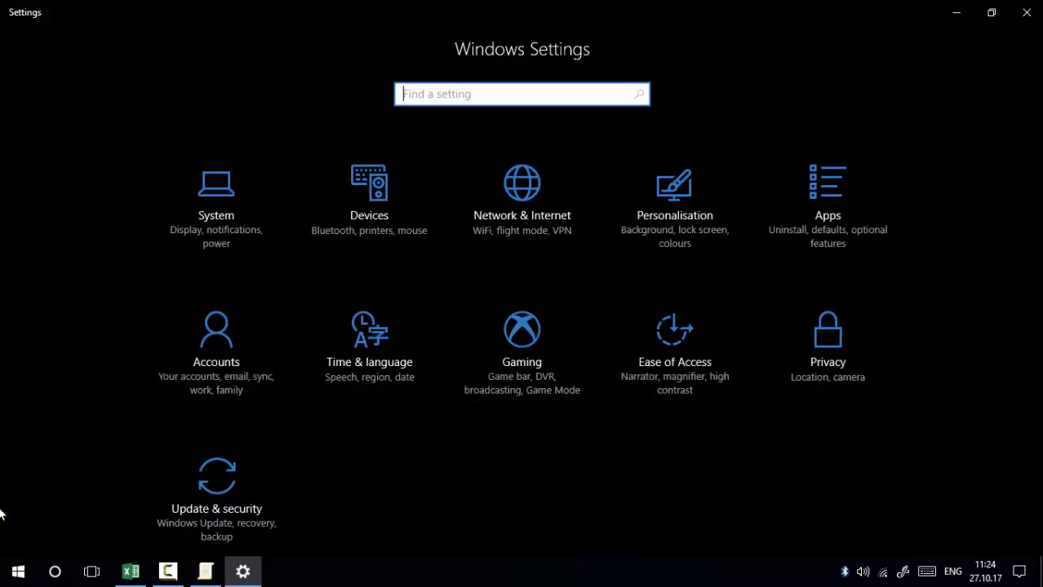
{"action": "key", "text": "Tab"}
{"action": "key", "text": "Right"}
{"action": "key", "text": "Down"}
{"action": "key", "text": "Up"}
{"action": "key", "text": "Right"}
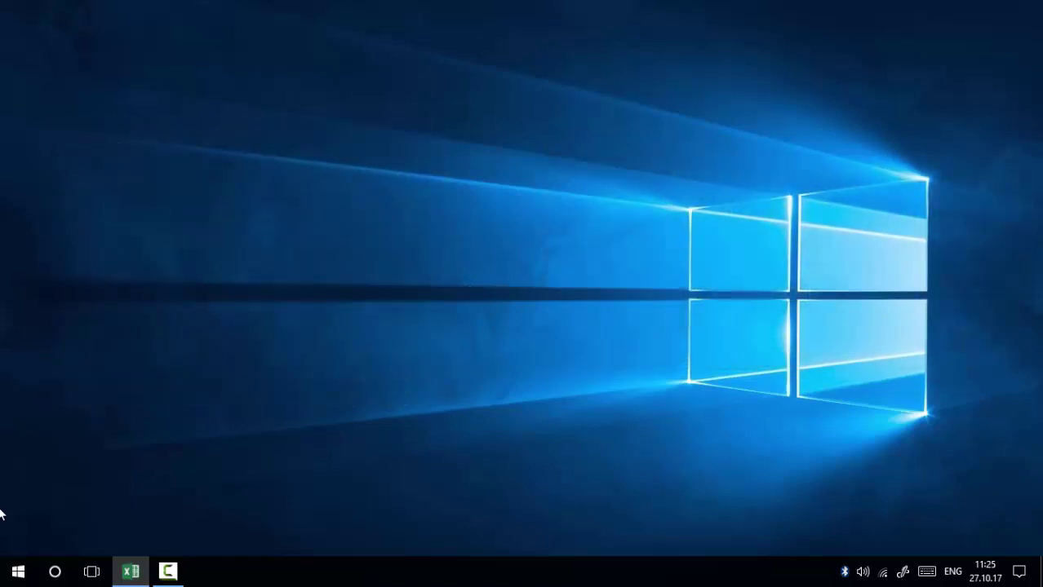
Find regedit from Windows search and open the Registry Editor.
{"action": "key", "text": "super"}
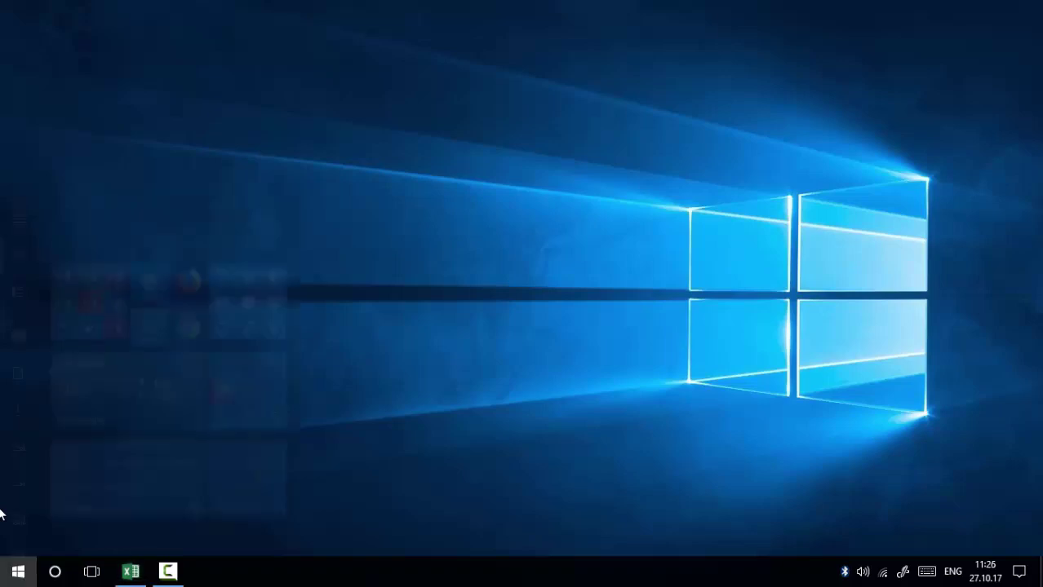
{"action": "type", "text": "reged"}
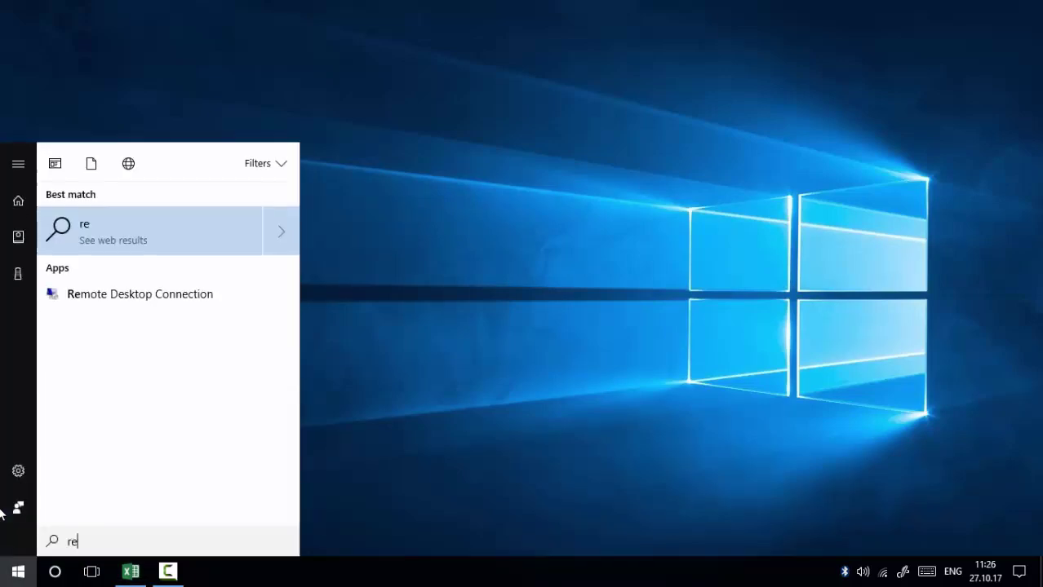
{"action": "type", "text": "it"}
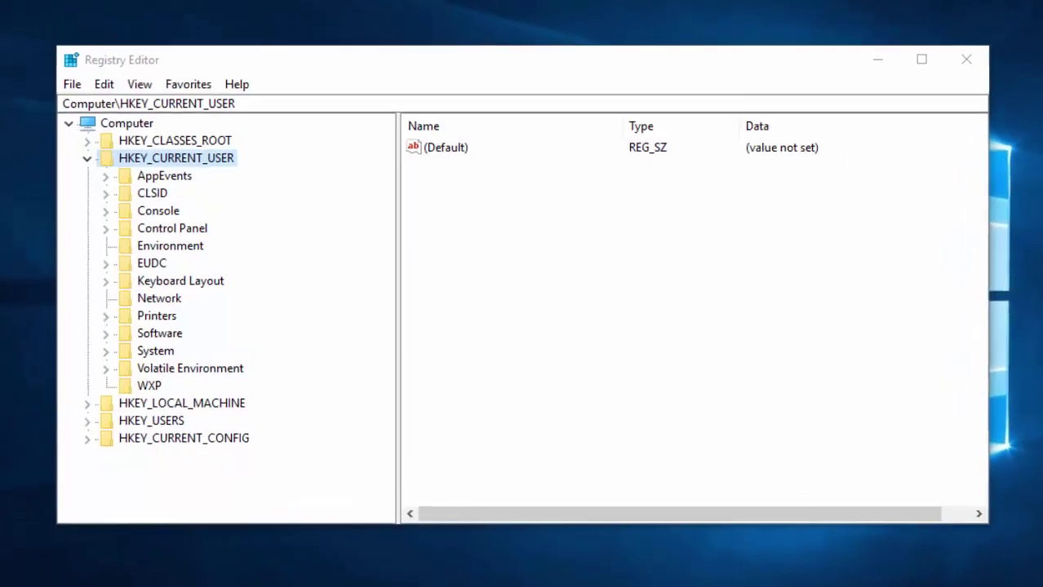
Collapse HKEY_CURRENT_USER and expand the registry tree down to HKEY_LOCAL_MACHINE\SOFTWARE\Microsoft.
{"action": "key", "text": "Left"}
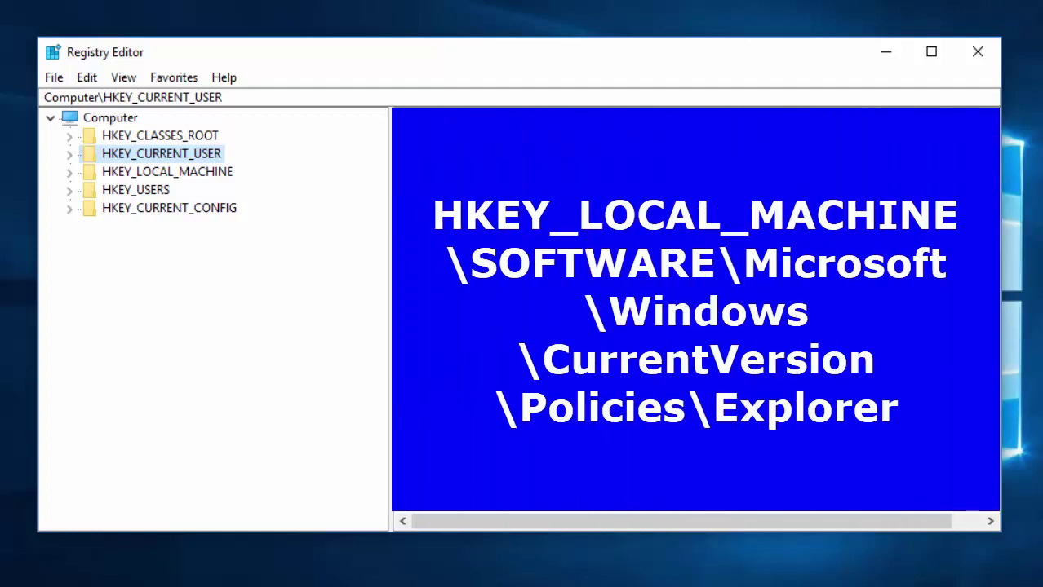
{"action": "left_click", "coordinate": [69, 172]}
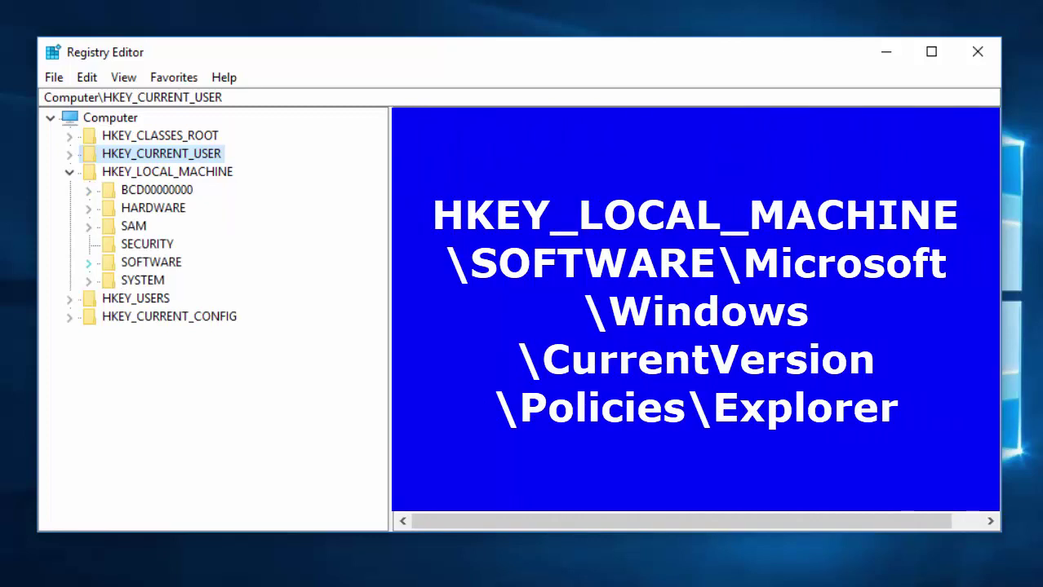
{"action": "left_click", "coordinate": [88, 262]}
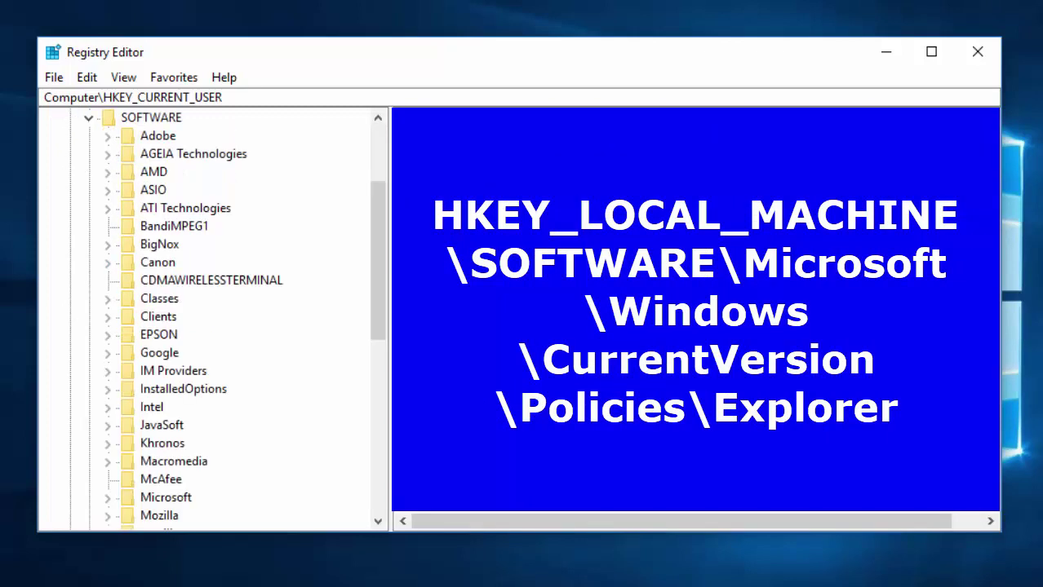
{"action": "scroll", "coordinate": [209, 318], "scroll_direction": "down", "scroll_amount": 2}
{"action": "left_click", "coordinate": [107, 389]}
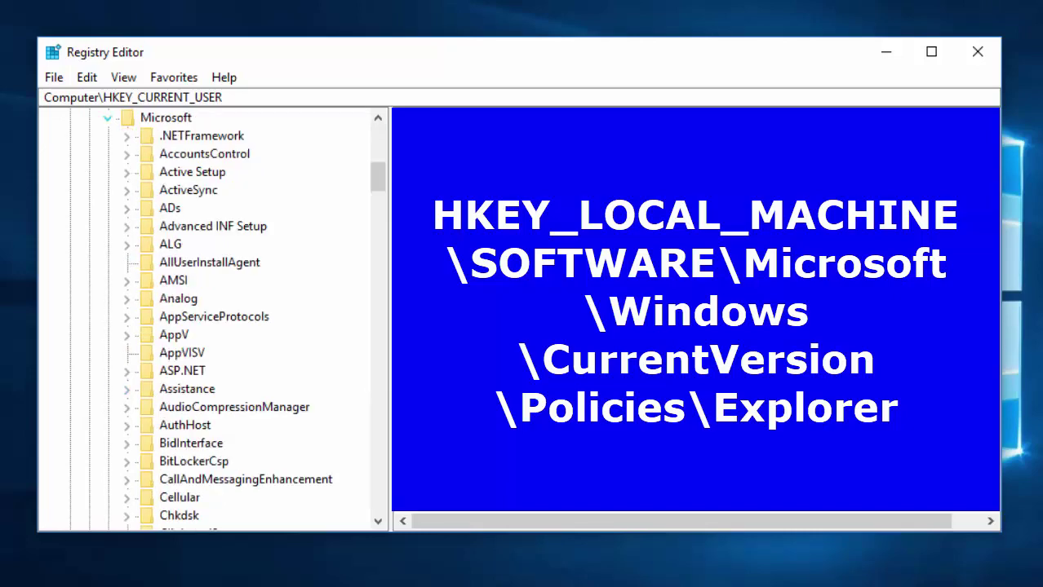
Find the Windows key under Microsoft and expand it and its CurrentVersion subkey.
{"action": "scroll", "coordinate": [212, 318], "scroll_direction": "down", "scroll_amount": 20}
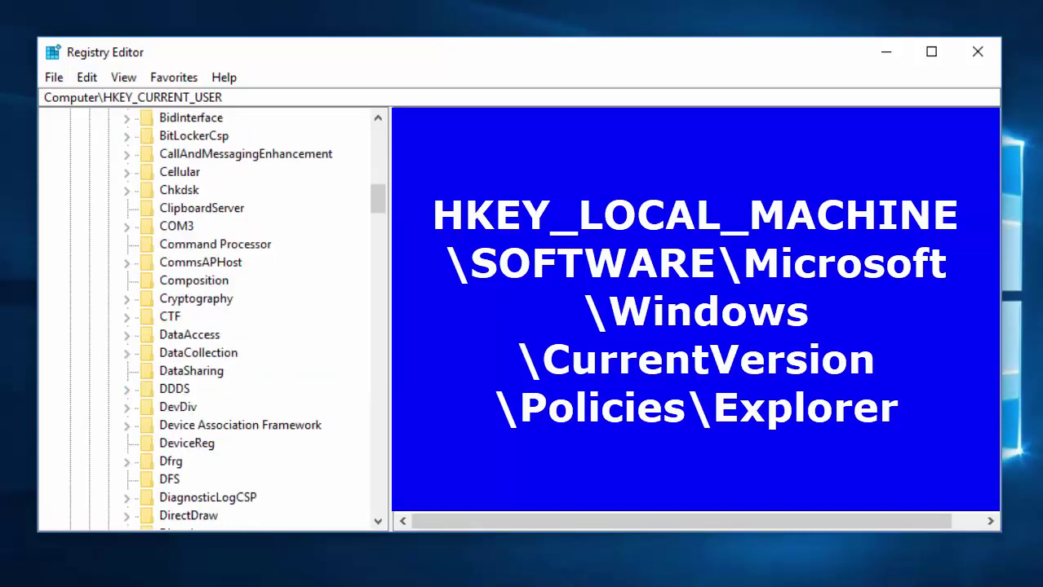
{"action": "scroll", "coordinate": [212, 318], "scroll_direction": "down", "scroll_amount": 20}
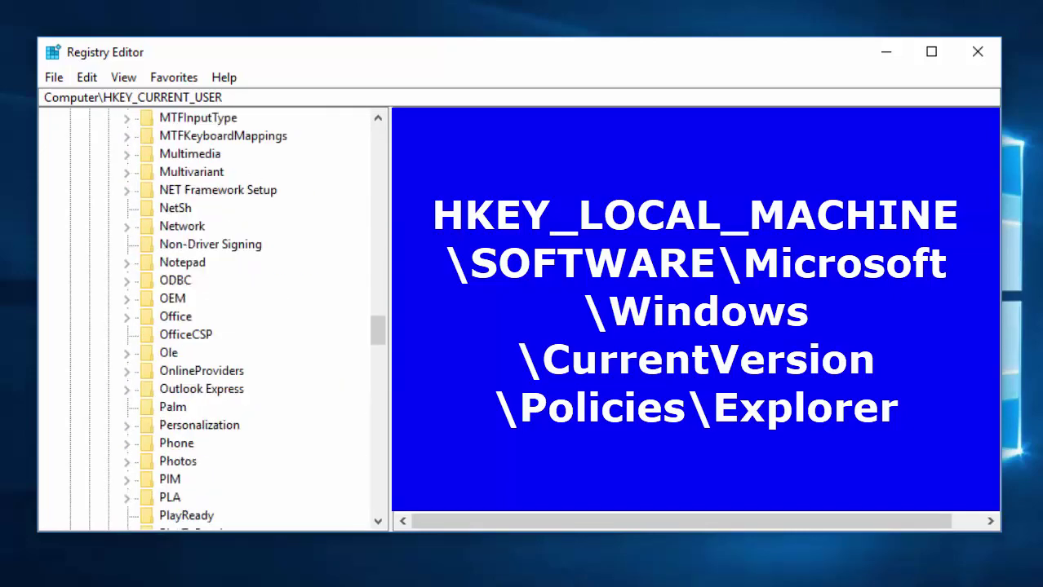
{"action": "scroll", "coordinate": [212, 318], "scroll_direction": "down", "scroll_amount": 8}
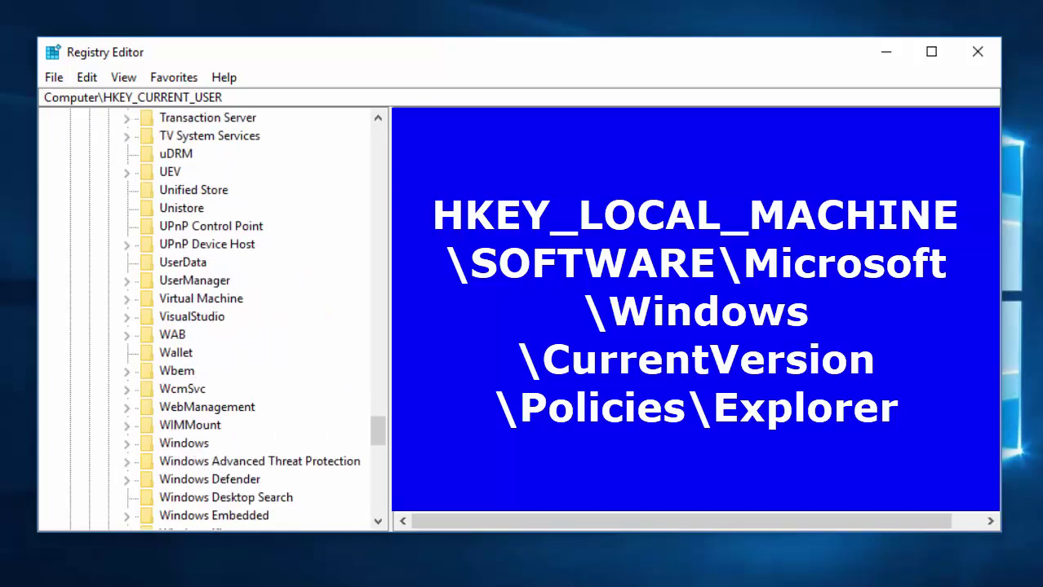
{"action": "scroll", "coordinate": [212, 318], "scroll_direction": "down", "scroll_amount": 4}
{"action": "left_click", "coordinate": [126, 226]}
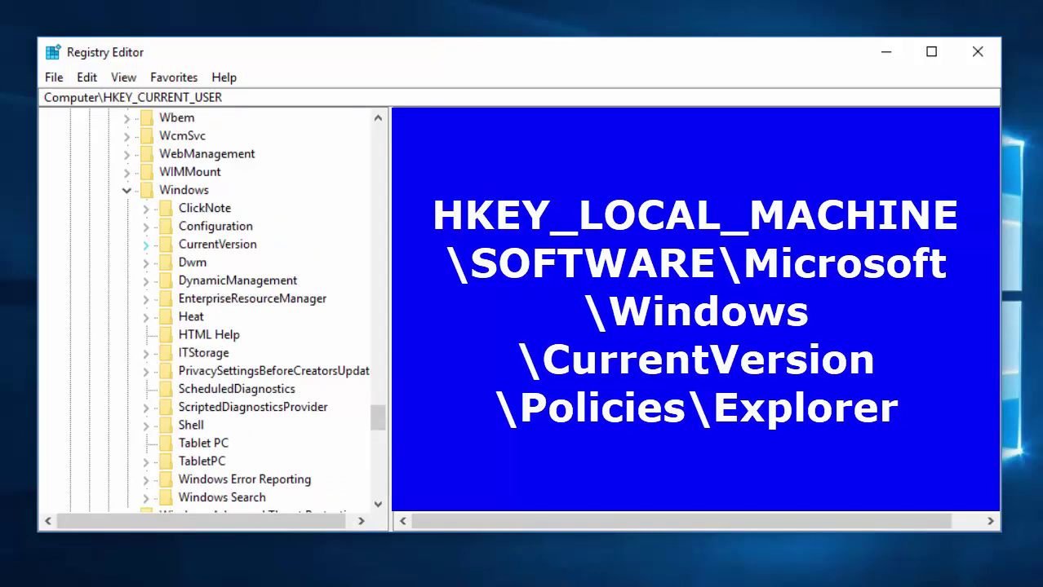
{"action": "left_click", "coordinate": [146, 244]}
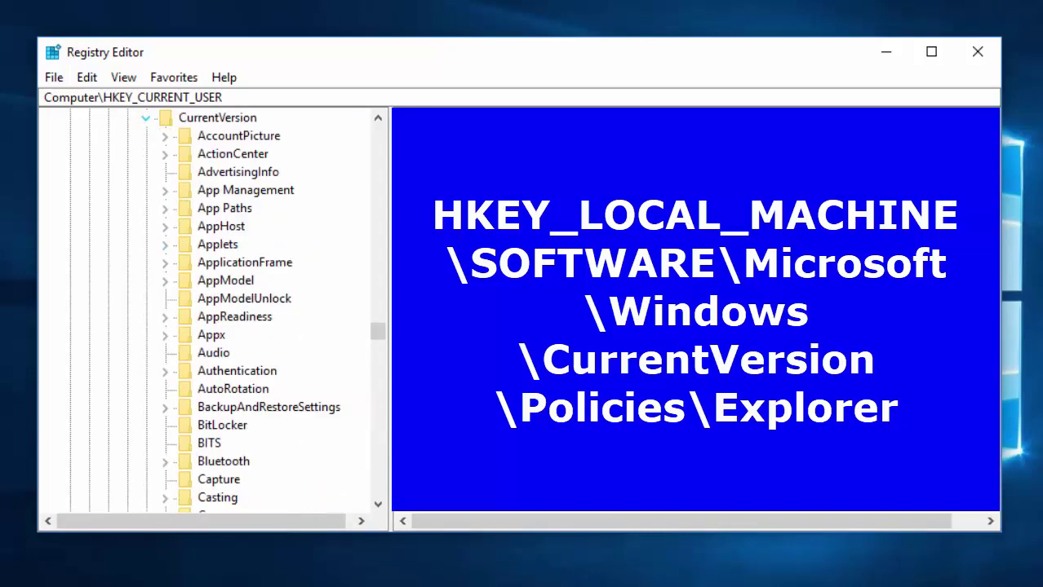
Expand the Policies key under CurrentVersion and select its Explorer subkey.
{"action": "scroll", "coordinate": [212, 316], "scroll_direction": "down", "scroll_amount": 20}
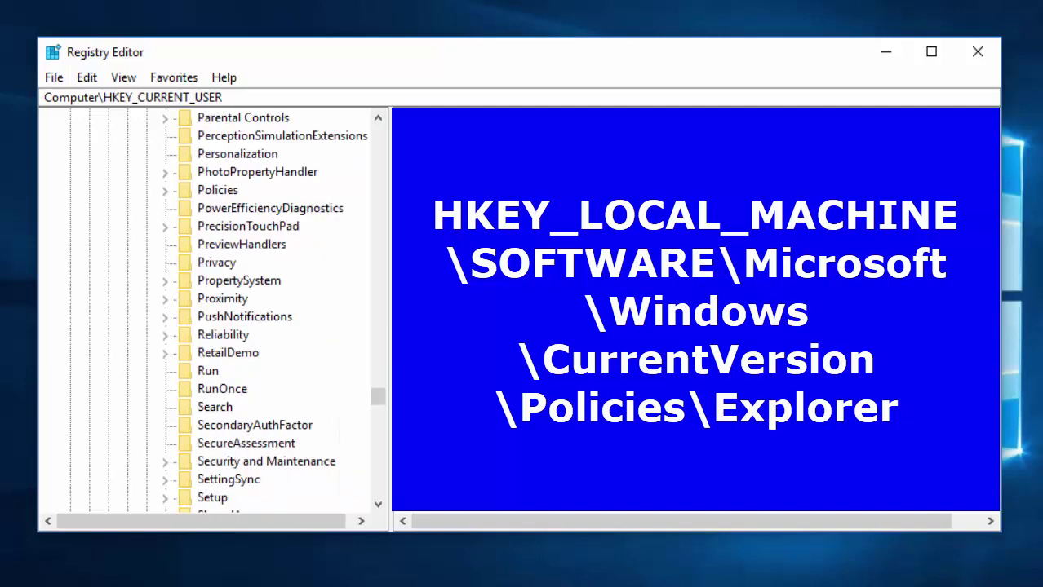
{"action": "left_click", "coordinate": [165, 190]}
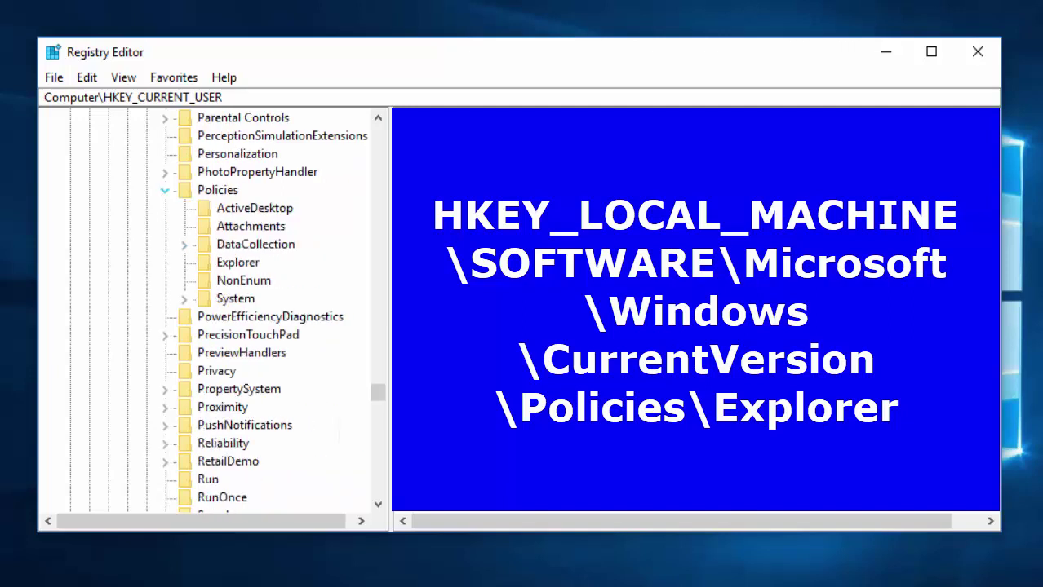
{"action": "left_click", "coordinate": [237, 262]}
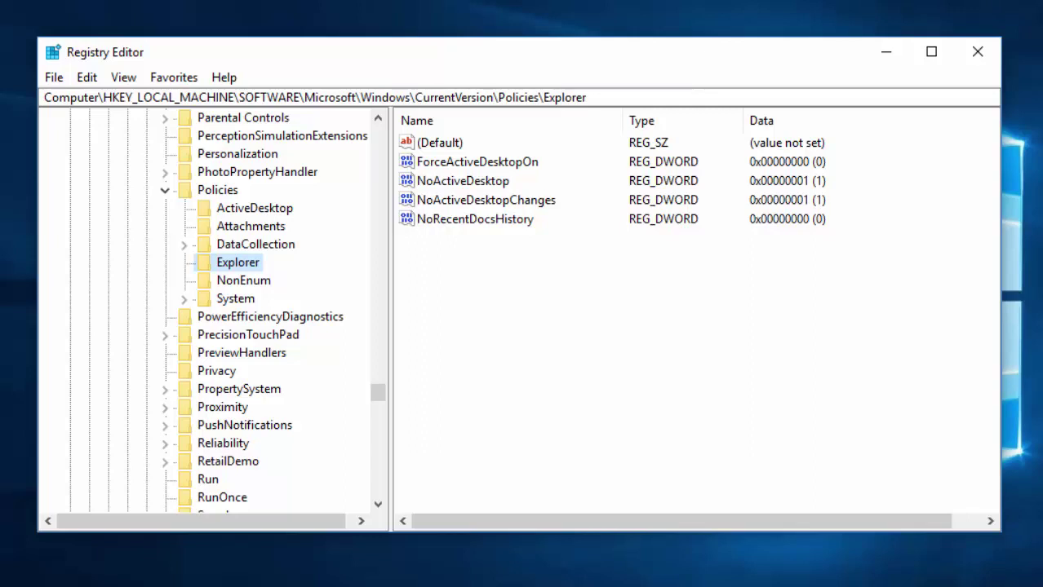
Create a new string value named SettingsPageVisibility in the Policies\Explorer key.
{"action": "right_click", "coordinate": [512, 294]}
{"action": "mouse_move", "coordinate": [558, 305]}
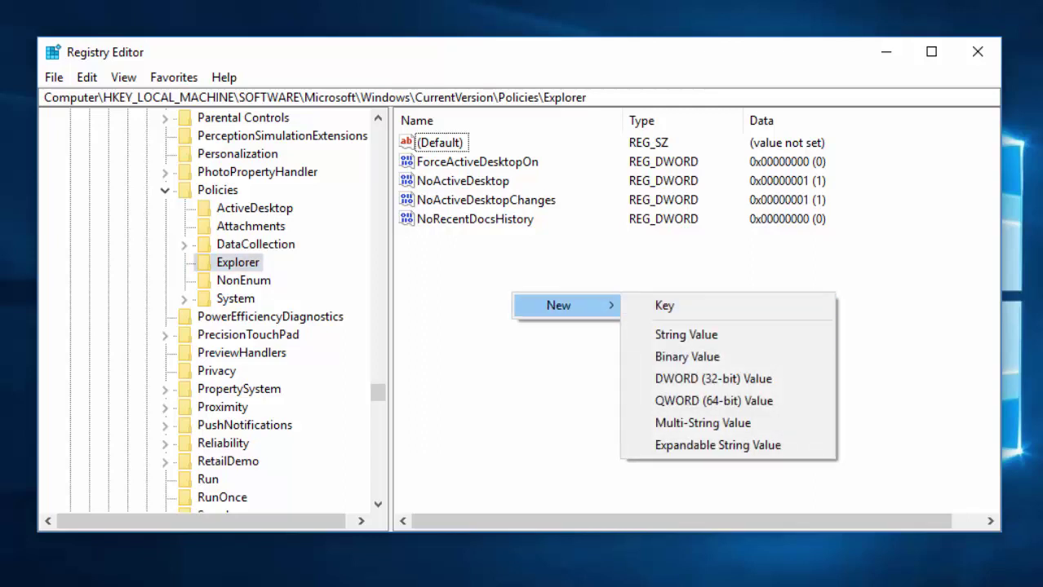
{"action": "left_click", "coordinate": [685, 335]}
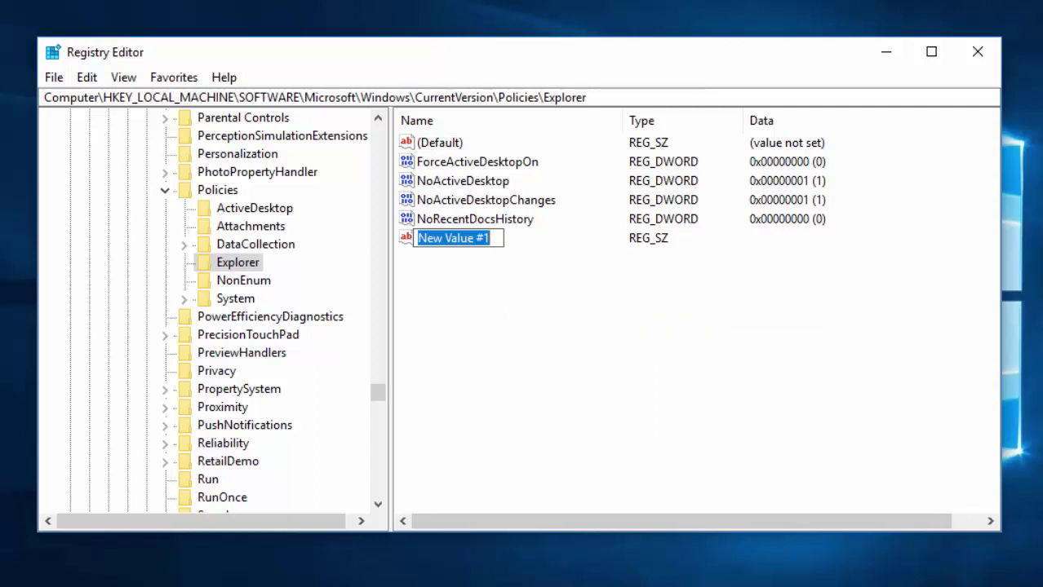
{"action": "type", "text": "S"}
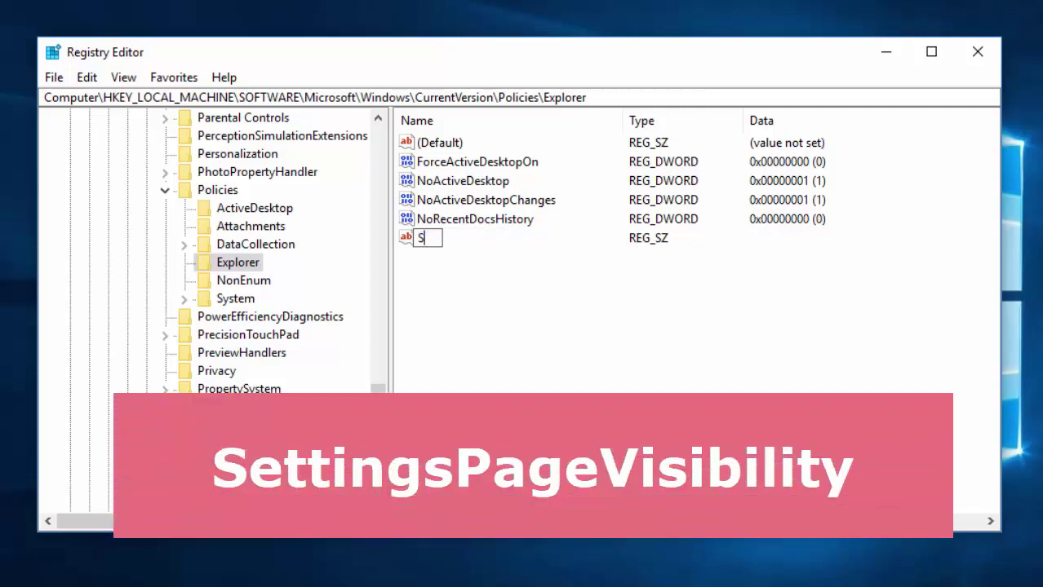
{"action": "type", "text": "ettings"}
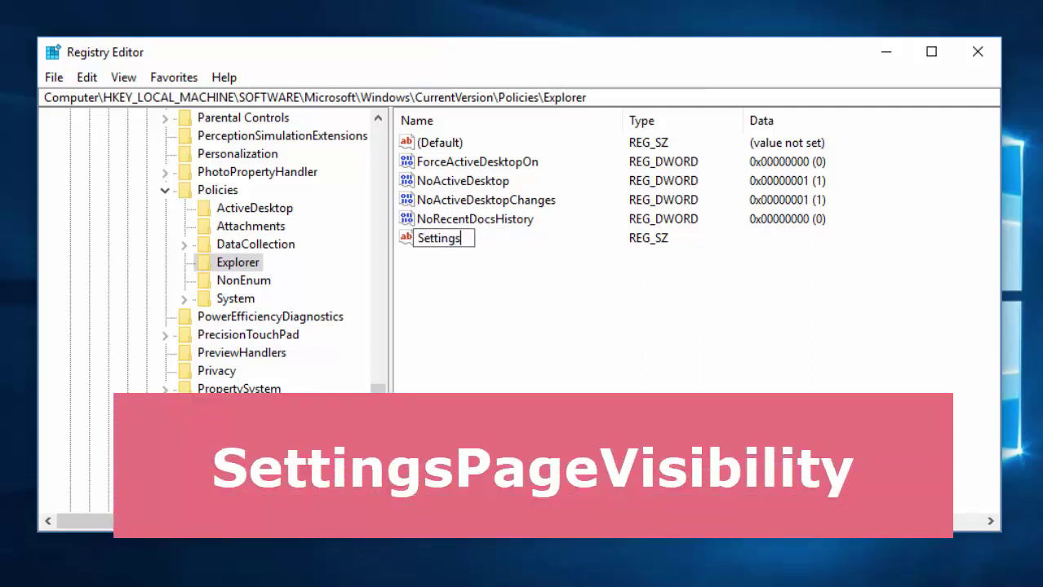
{"action": "type", "text": "PageVi"}
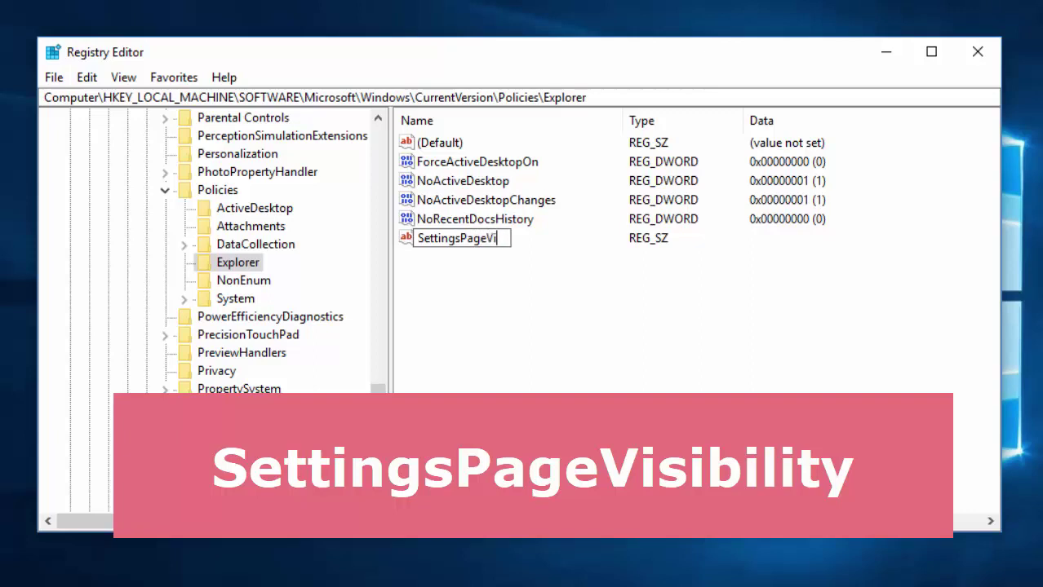
{"action": "type", "text": "sibility"}
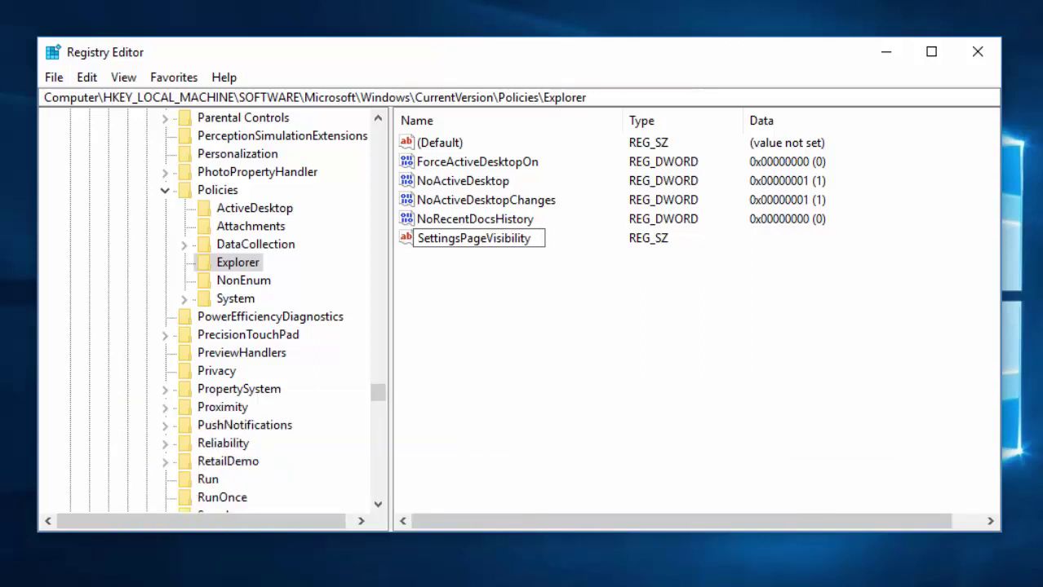
{"action": "key", "text": "Return"}
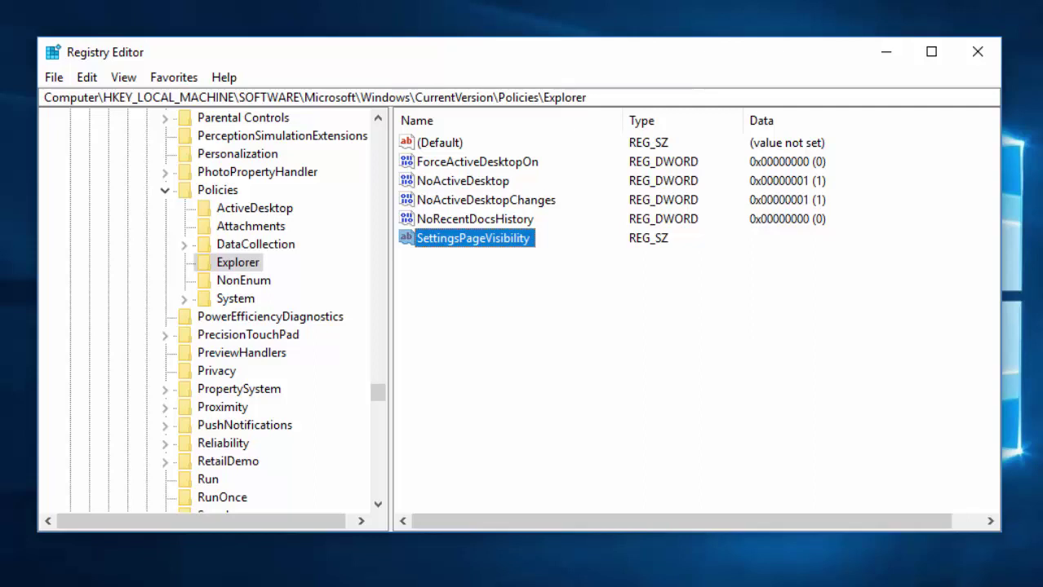
Set the value data of SettingsPageVisibility to hide:themes;colors;taskbar.
{"action": "key", "text": "Return"}
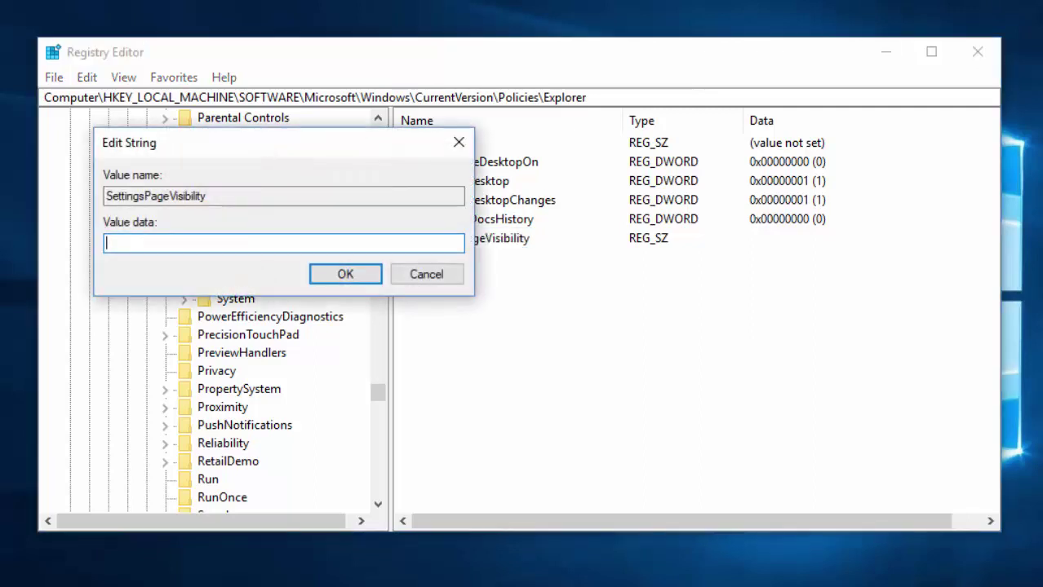
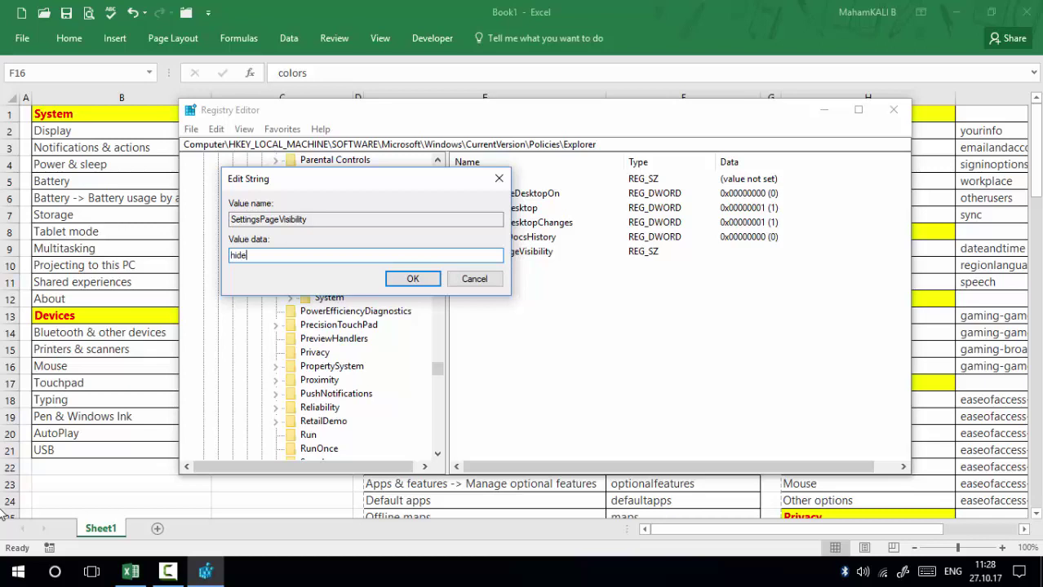
{"action": "type", "text": "themes;colo"}
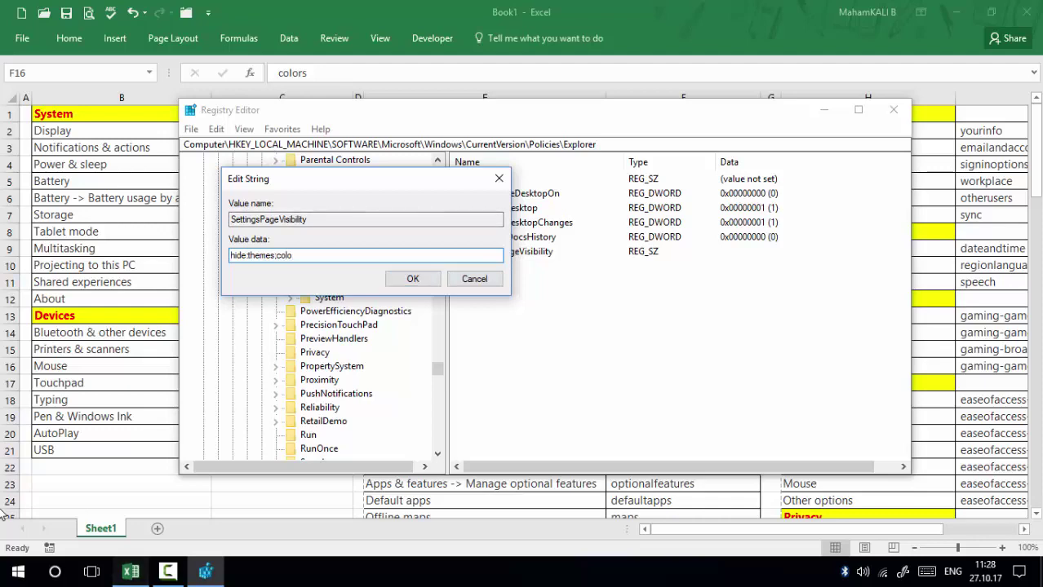
{"action": "key", "text": "alt+Tab"}
{"action": "key", "text": "alt+Tab"}
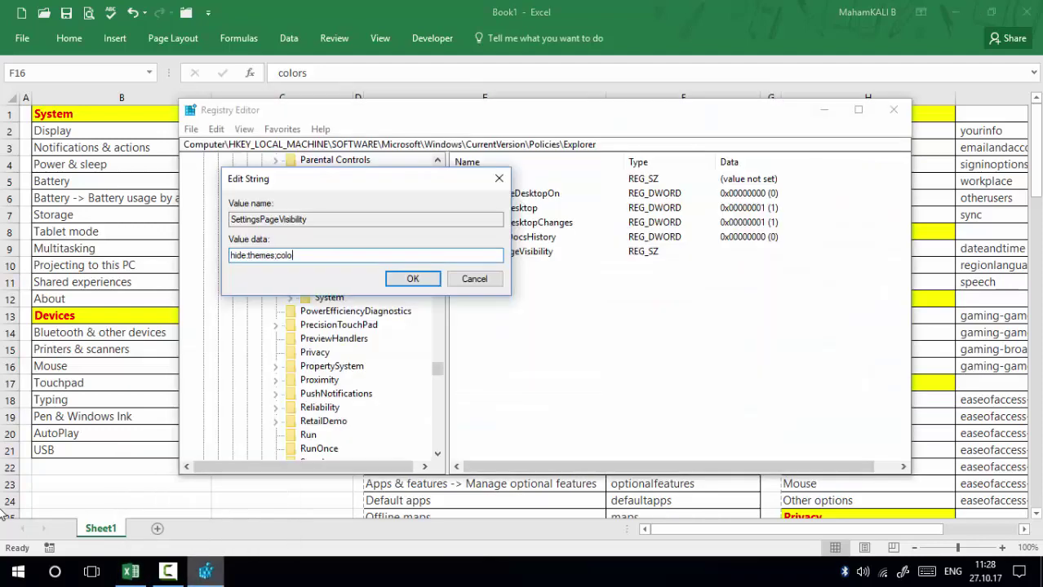
{"action": "type", "text": "rs;taskbar"}
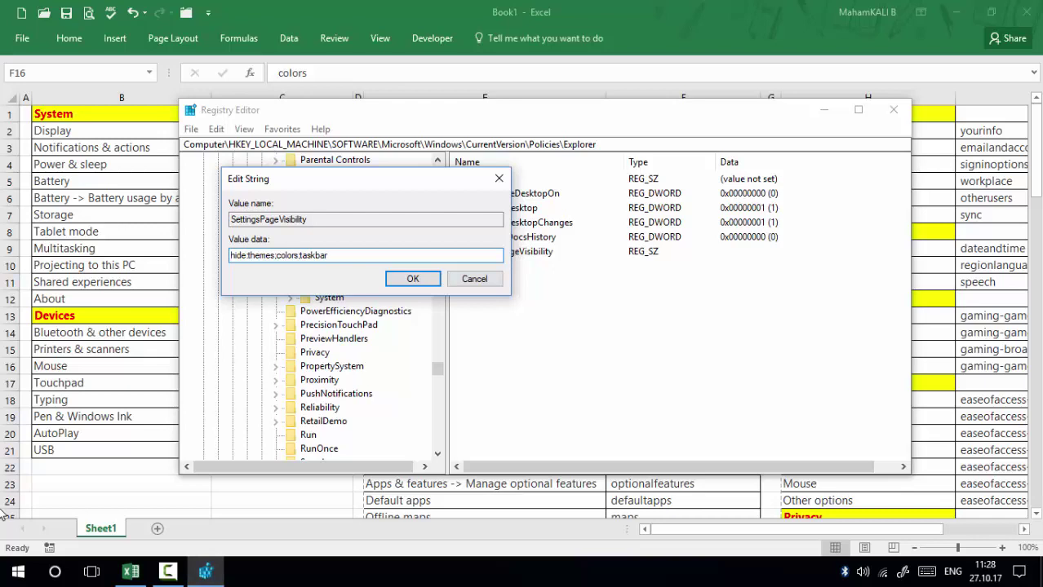
{"action": "key", "text": "Return"}
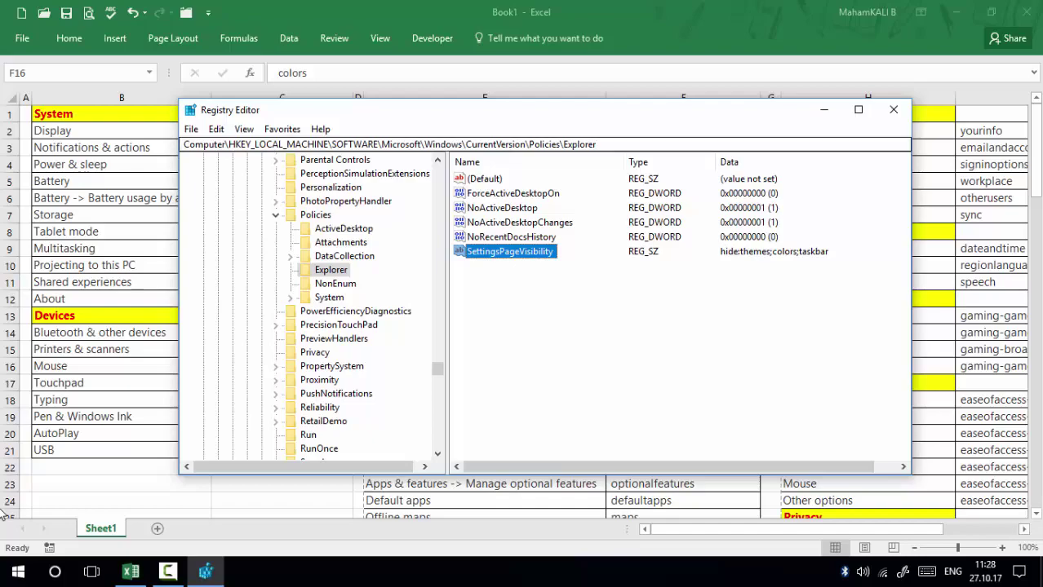
Minimise the Excel workbook, switch to Windows Settings and open the Personalisation category to check its pages.
{"action": "left_click", "coordinate": [954, 12]}
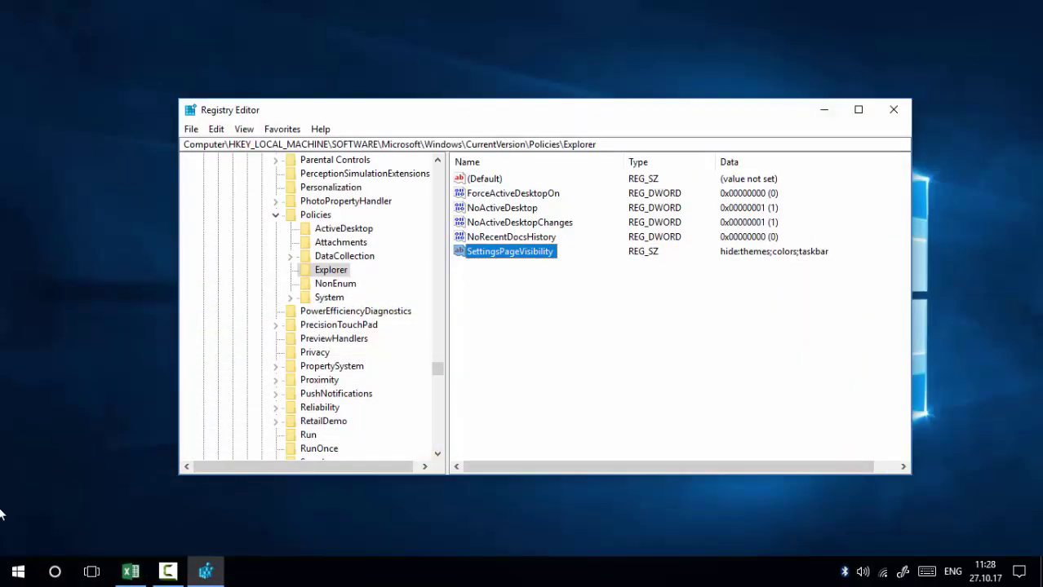
{"action": "key", "text": "super+i"}
{"action": "key", "text": "Left"}
{"action": "key", "text": "Right"}
{"action": "key", "text": "Right"}
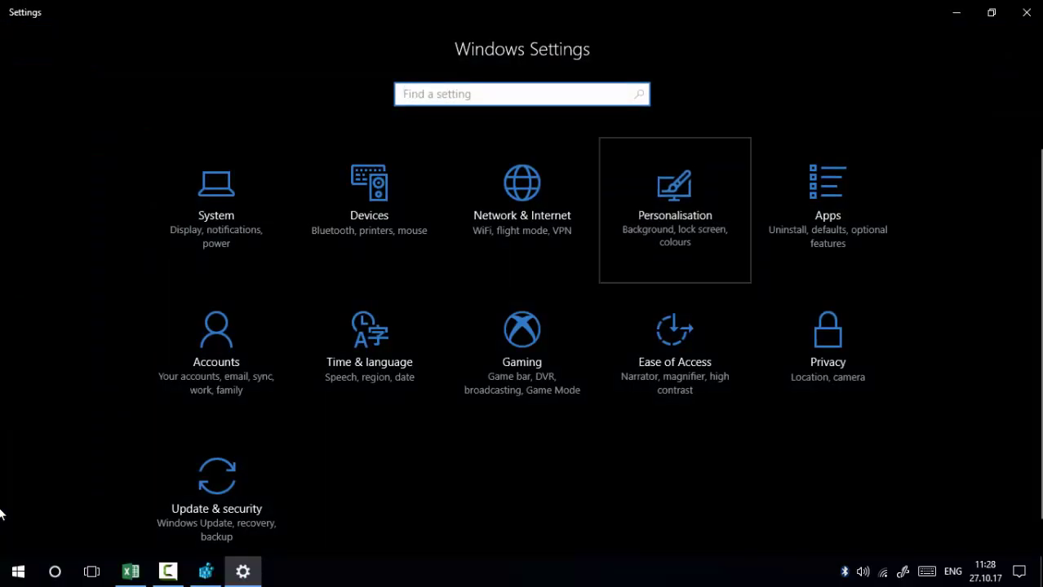
{"action": "key", "text": "Return"}
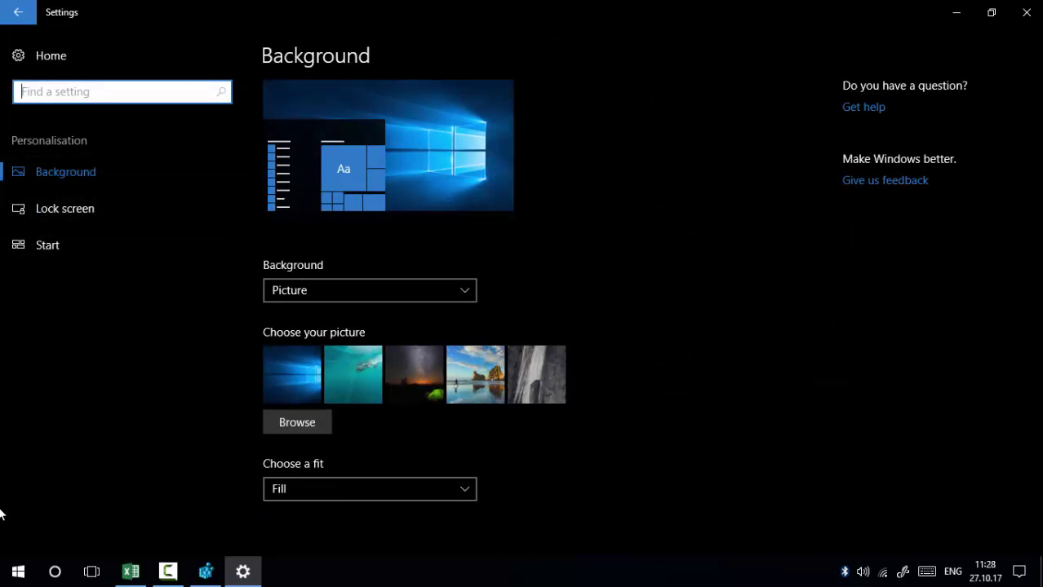
Compare the pages listed under Personalisation with the SettingsPageVisibility data in the Registry Editor, and close Settings.
{"action": "key", "text": "alt+Tab"}
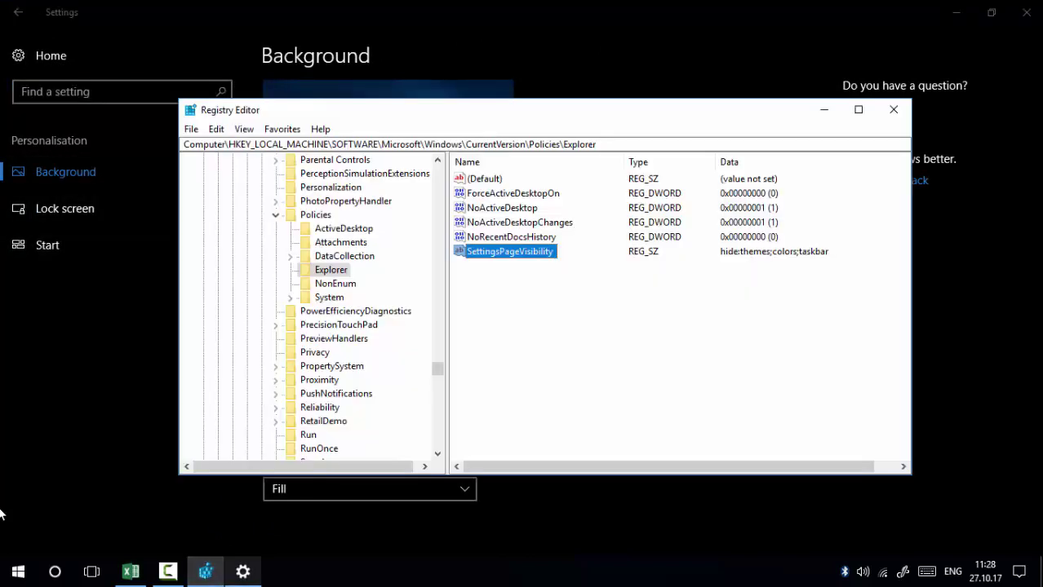
{"action": "key", "text": "alt+Tab"}
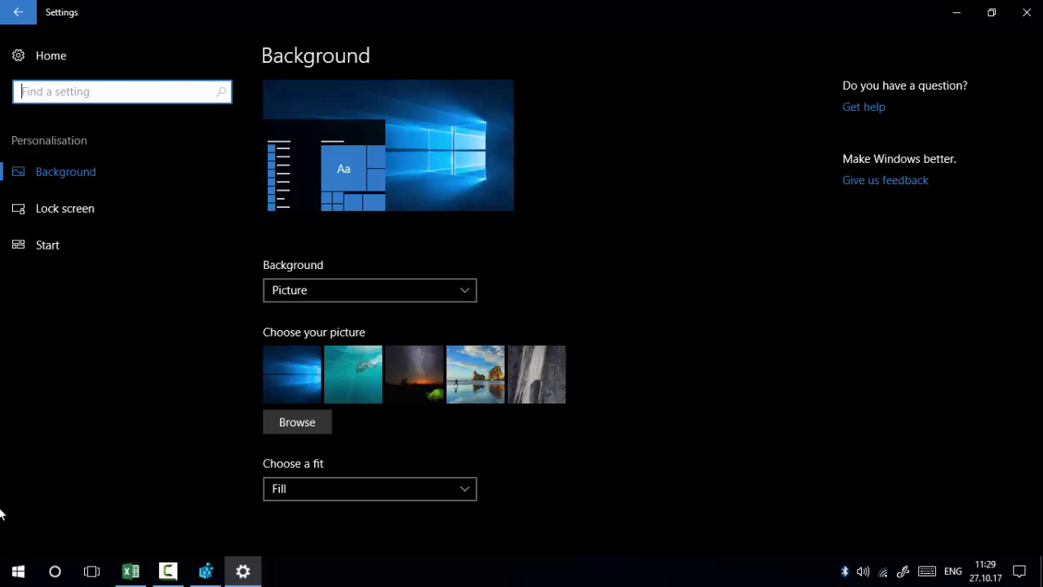
{"action": "key", "text": "alt+Tab"}
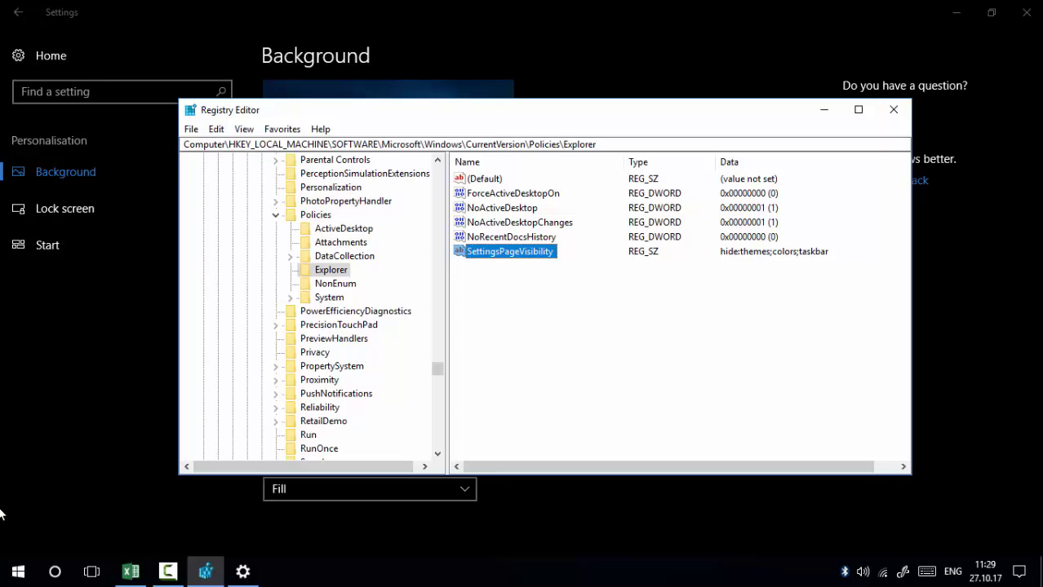
{"action": "key", "text": "alt+Tab"}
{"action": "key", "text": "alt+F4"}
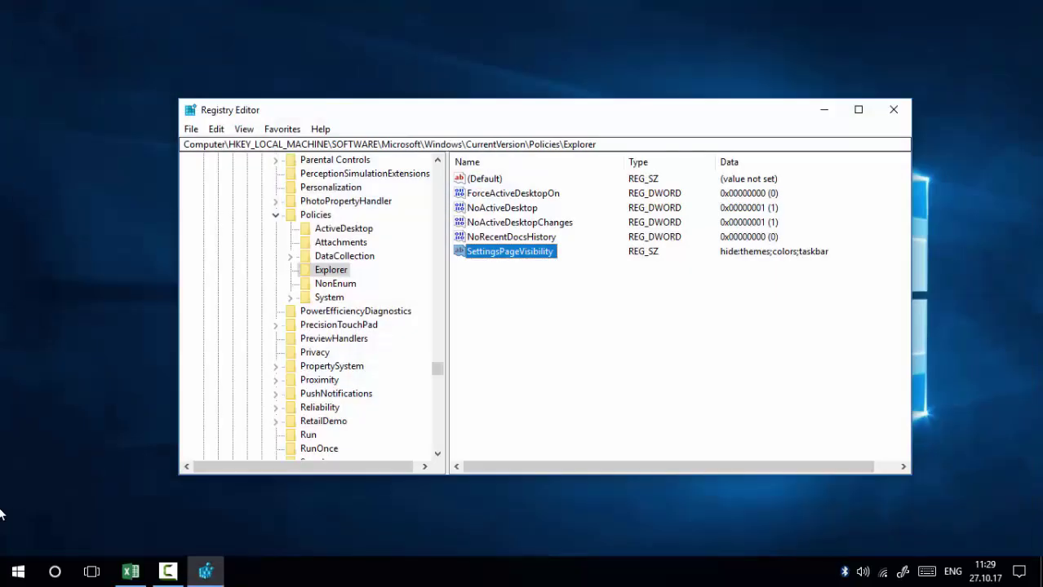
Delete the SettingsPageVisibility value from the Explorer key.
{"action": "key", "text": "shift+F10"}
{"action": "key", "text": "Down"}
{"action": "key", "text": "Down"}
{"action": "key", "text": "Down"}
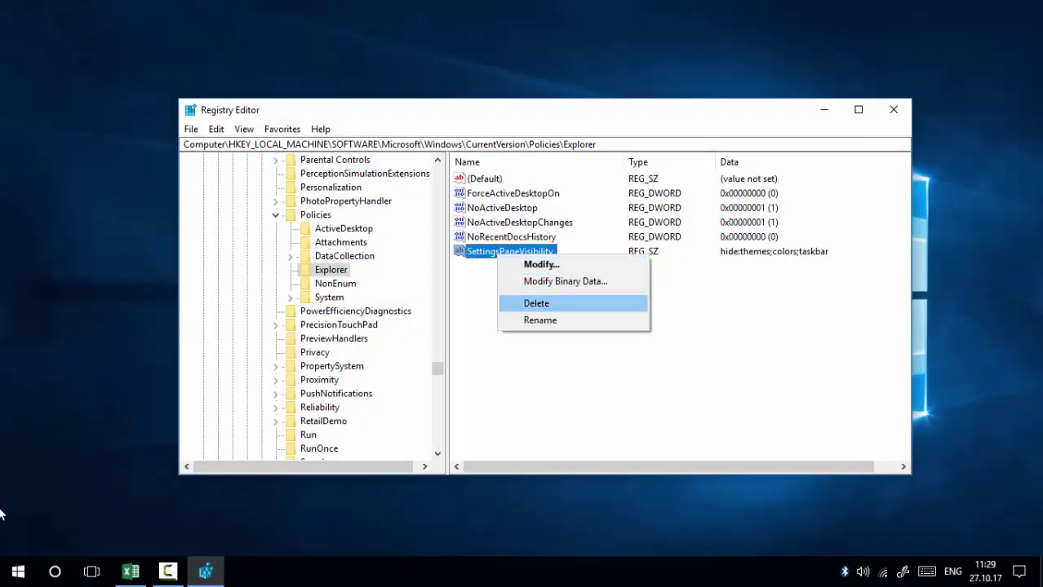
{"action": "key", "text": "Return"}
{"action": "key", "text": "Return"}
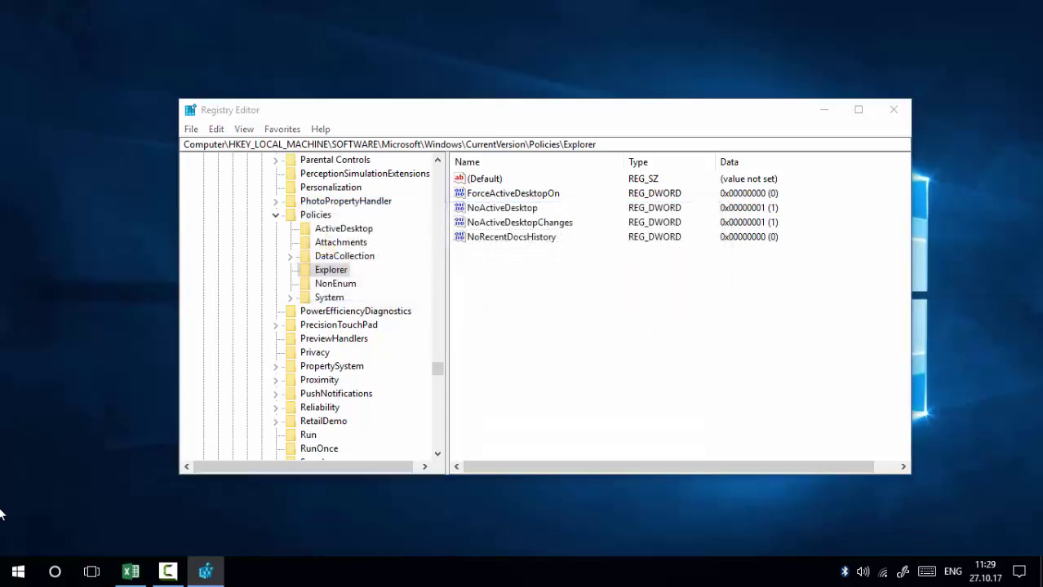
Reopen the Personalisation category in Windows Settings to check its page list again, and close Settings.
{"action": "key", "text": "super+i"}
{"action": "key", "text": "Right"}
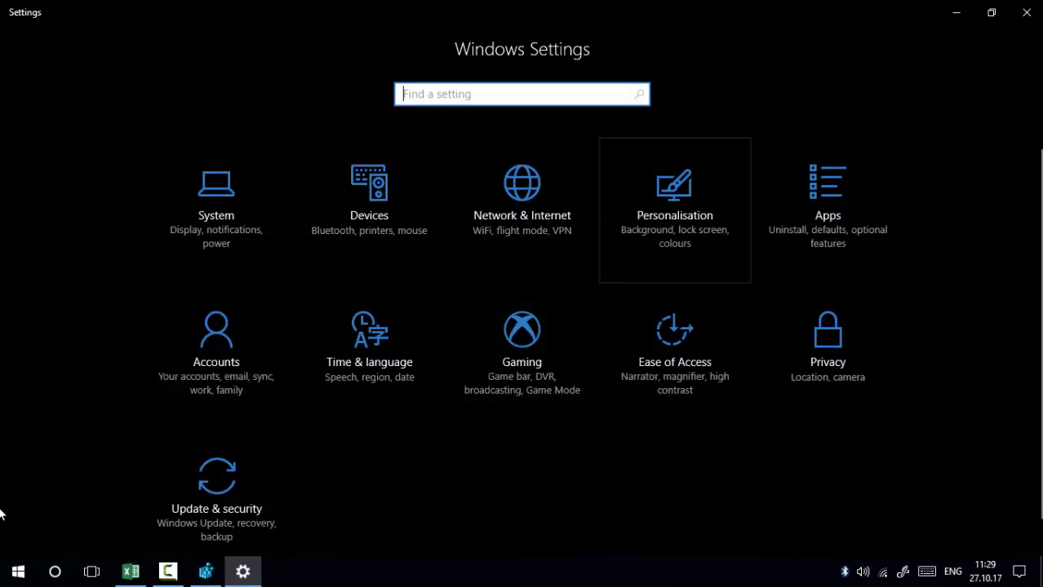
{"action": "key", "text": "Return"}
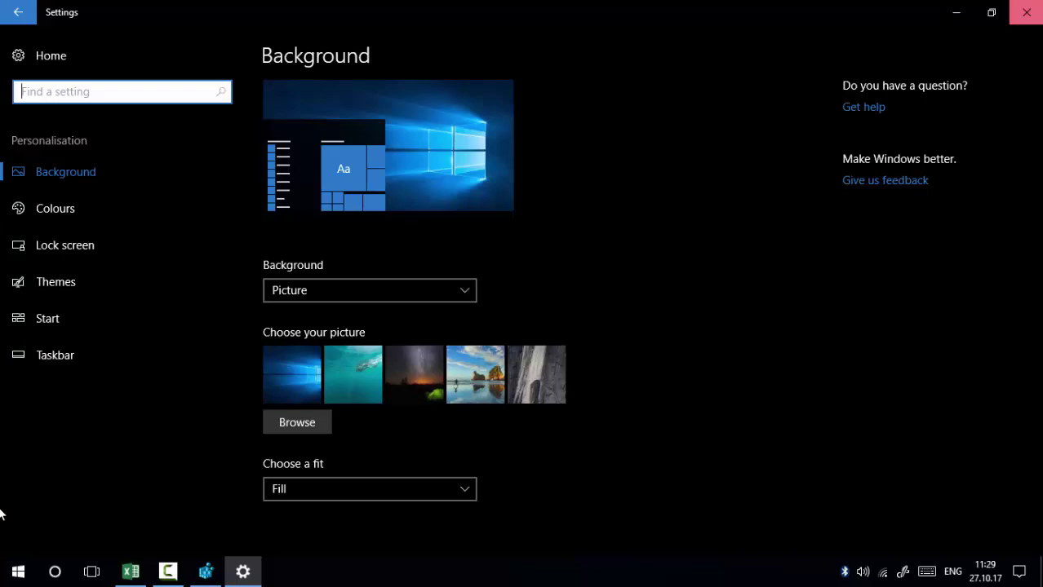
{"action": "key", "text": "alt+F4"}
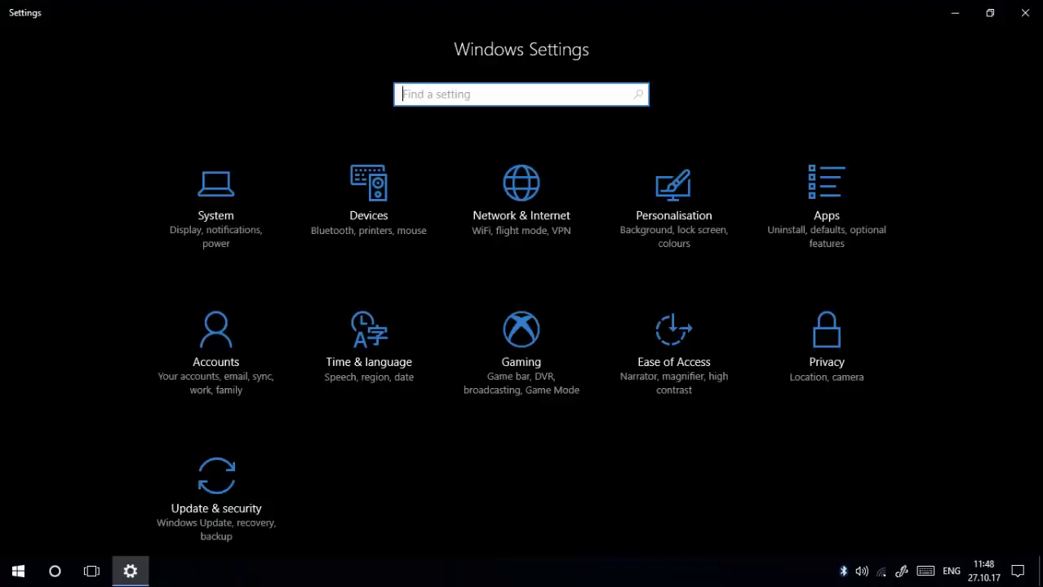